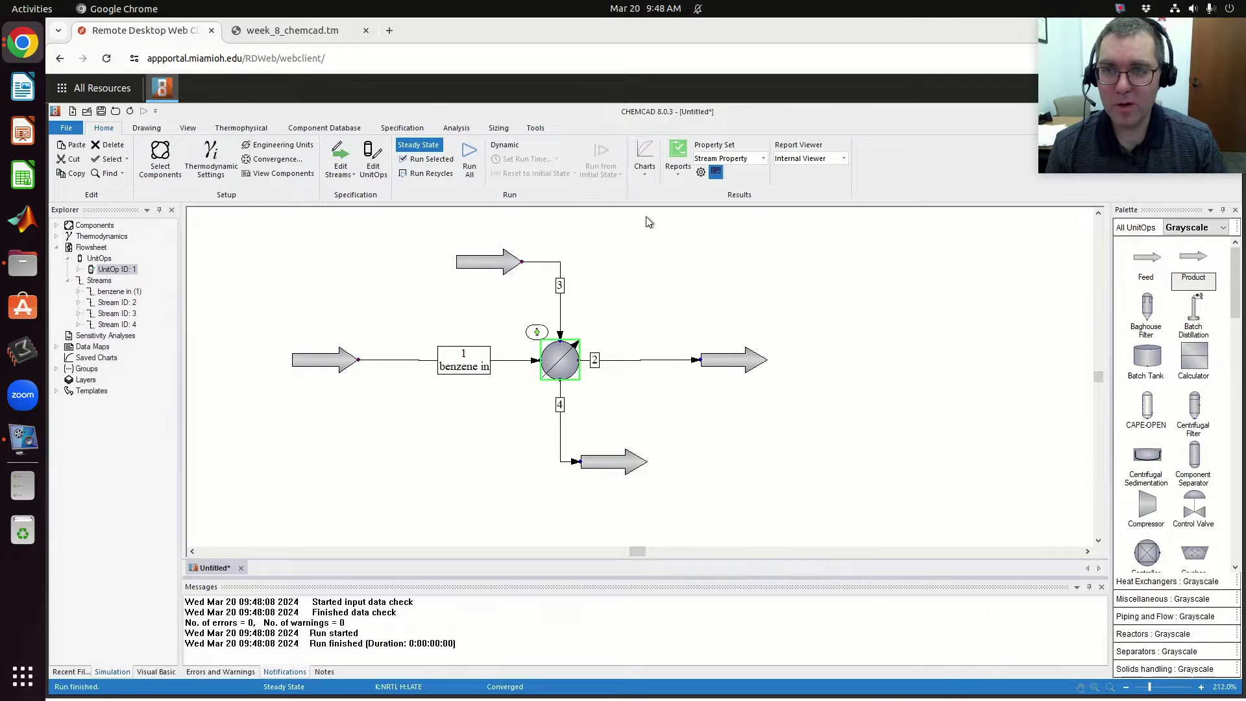
Read Problem 2 in the PDF, then return to the CHEMCAD flowsheet.
click(283, 29)
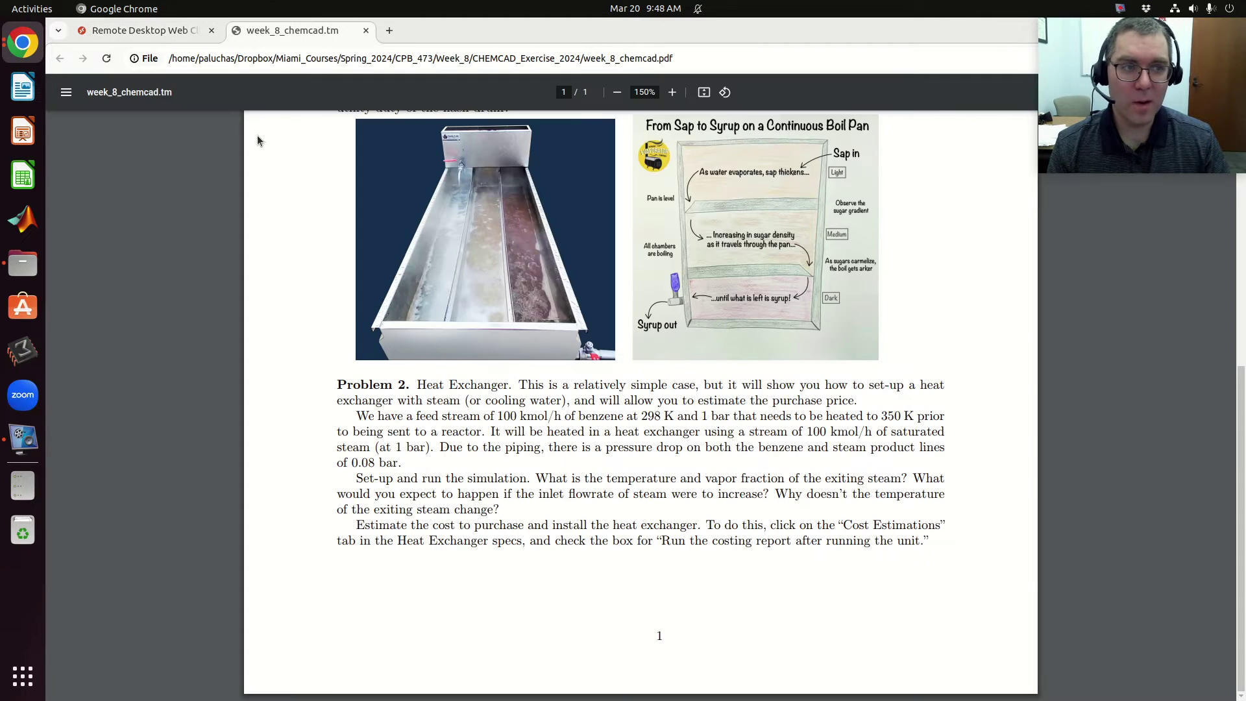
click(192, 36)
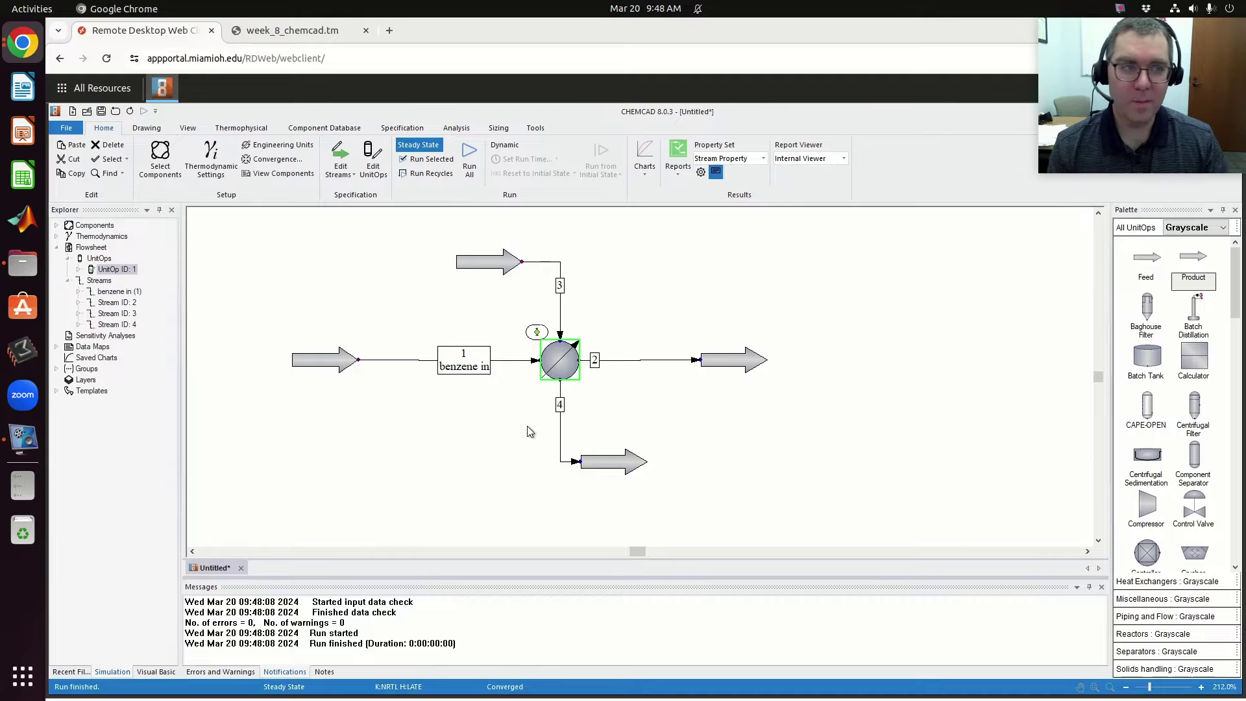
Open the heat exchanger settings and confirm Shell and tube as the cost model.
double_click(562, 370)
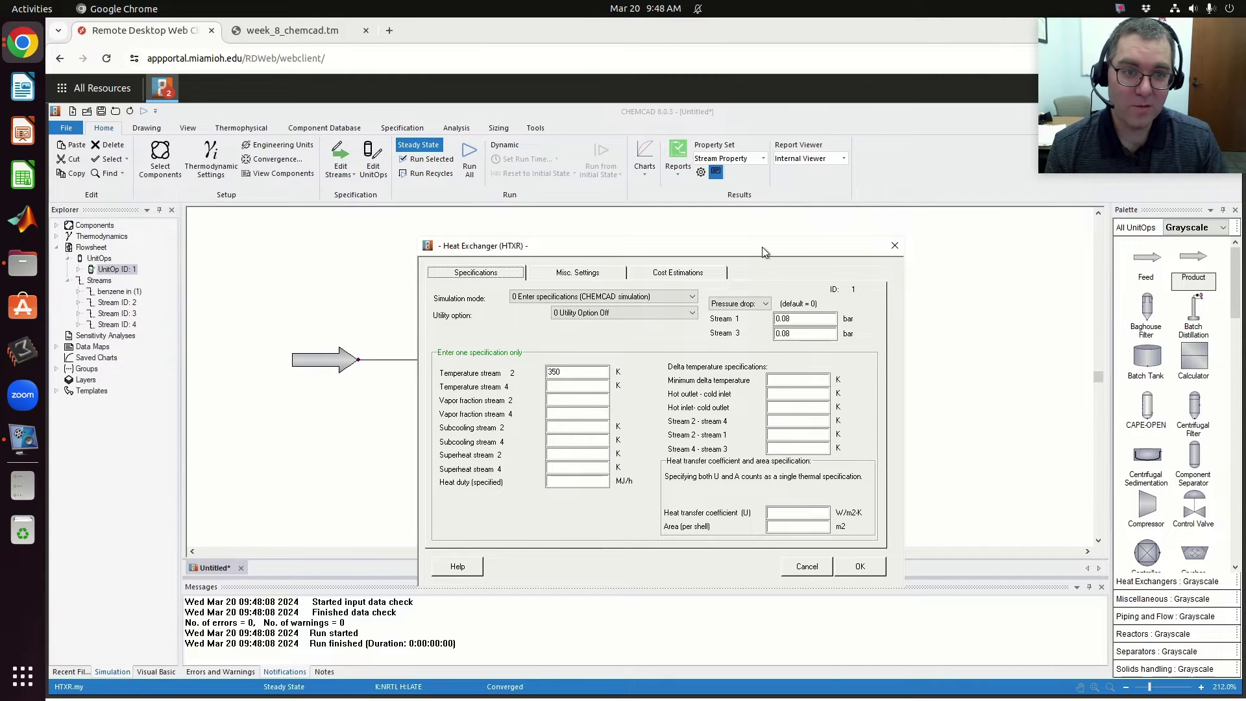
drag(762, 246, 712, 206)
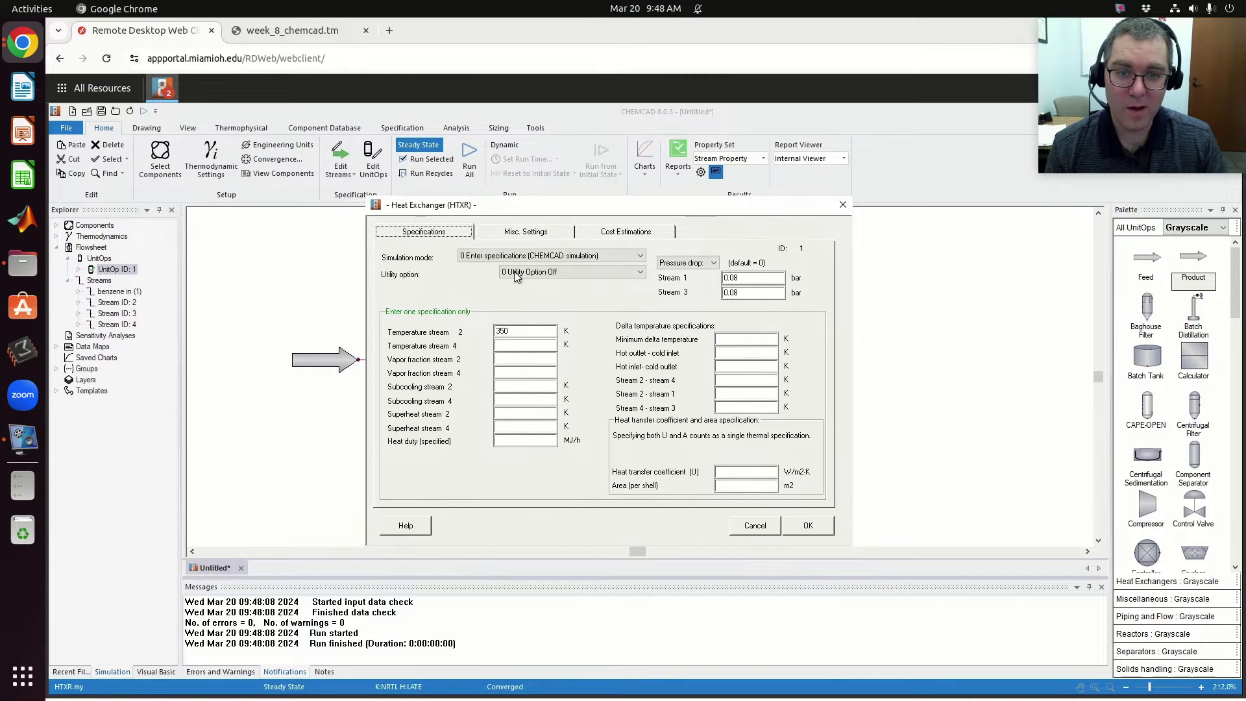
click(537, 231)
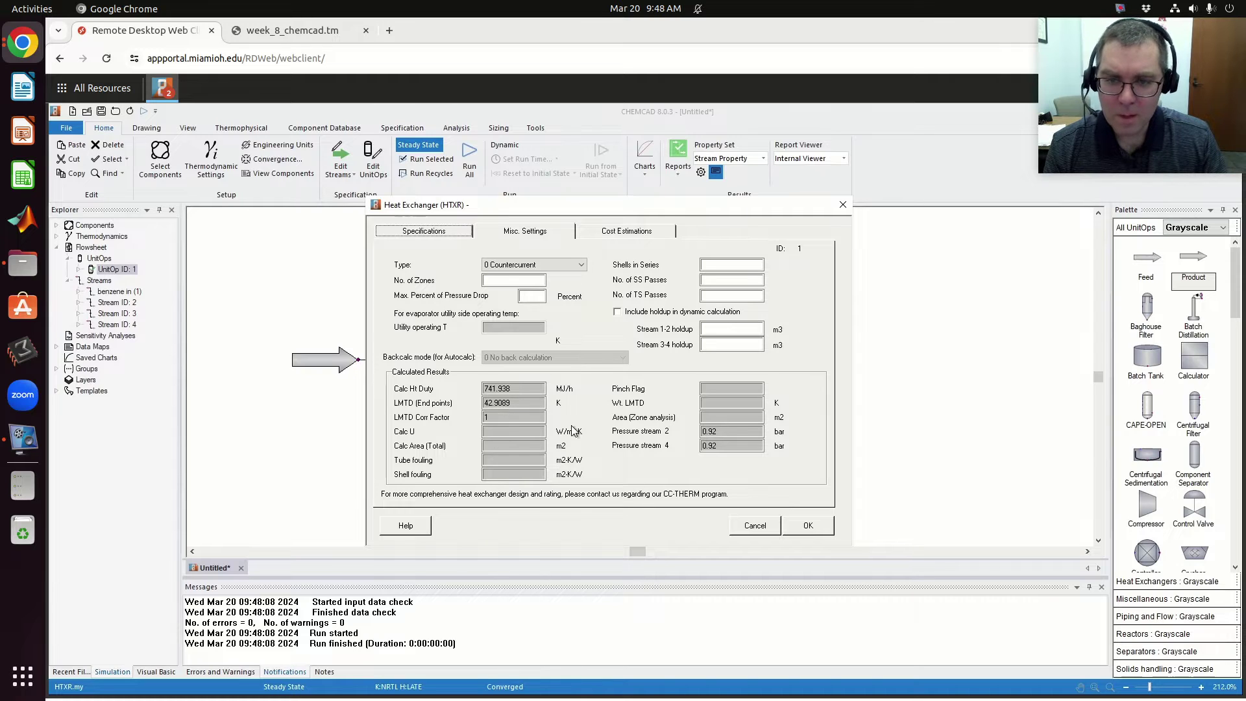
click(622, 232)
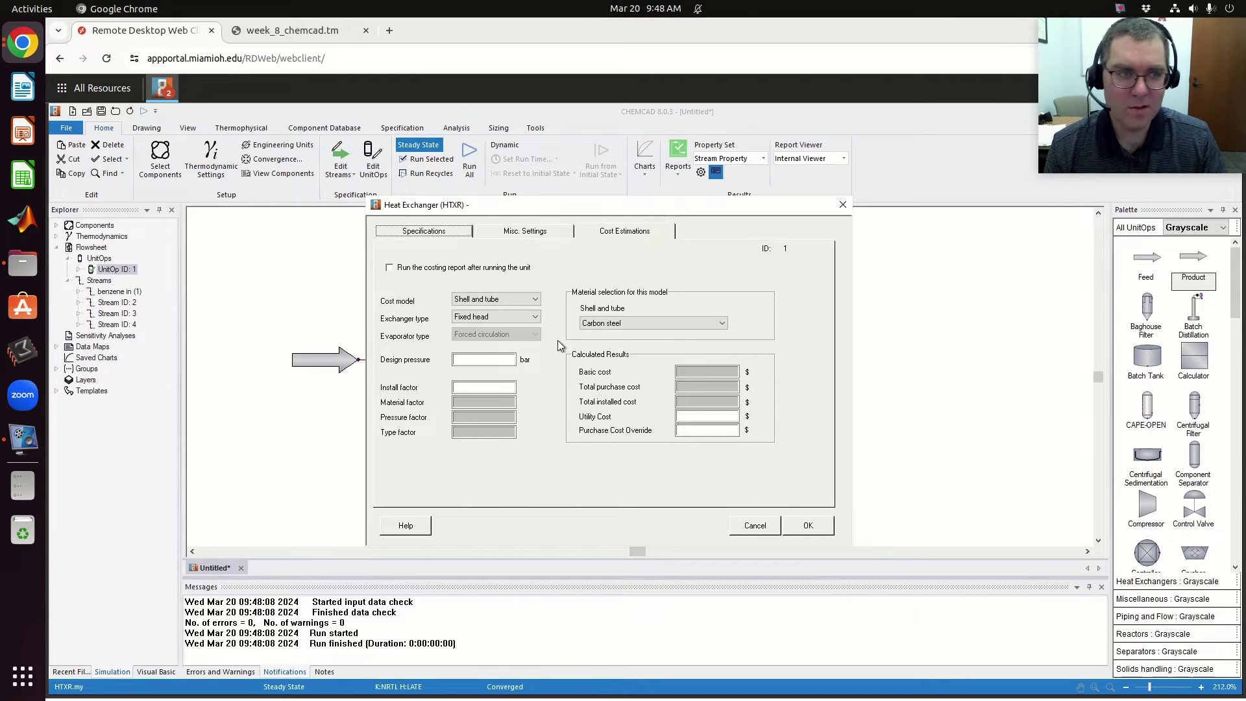
click(506, 300)
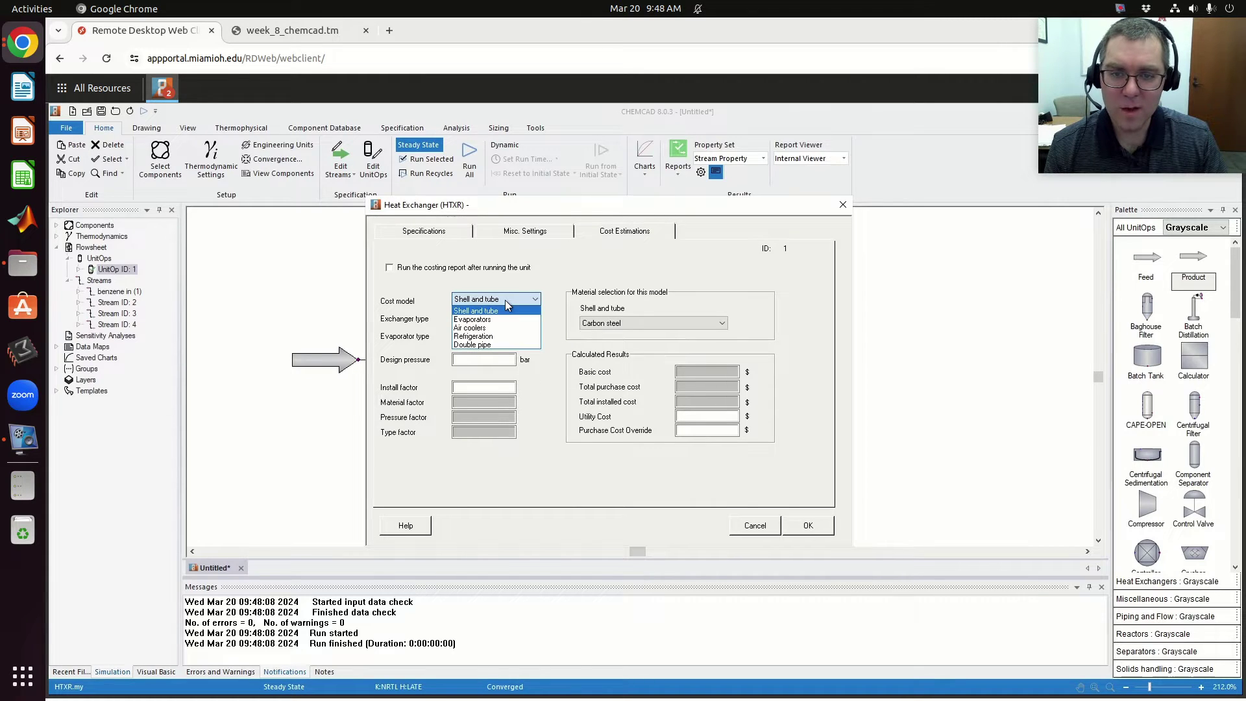
click(490, 311)
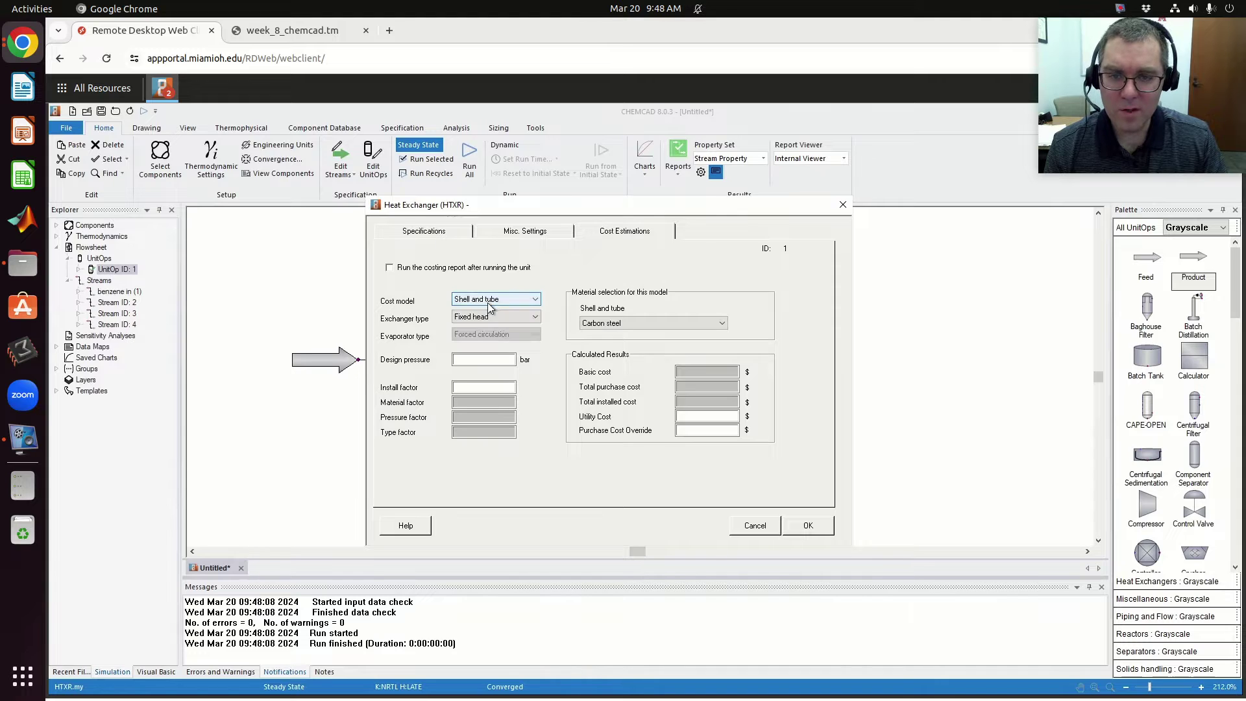
Enter 10 m2 as the heat exchanger's area per shell and confirm.
click(443, 229)
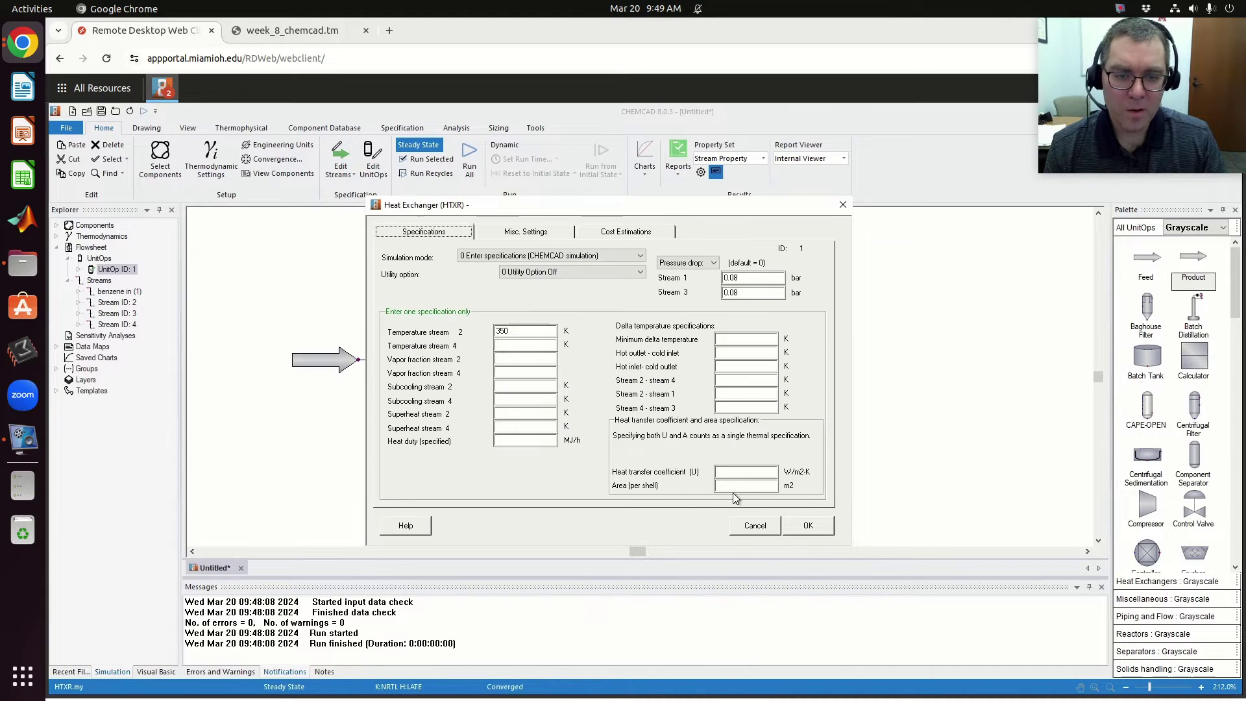
click(735, 487)
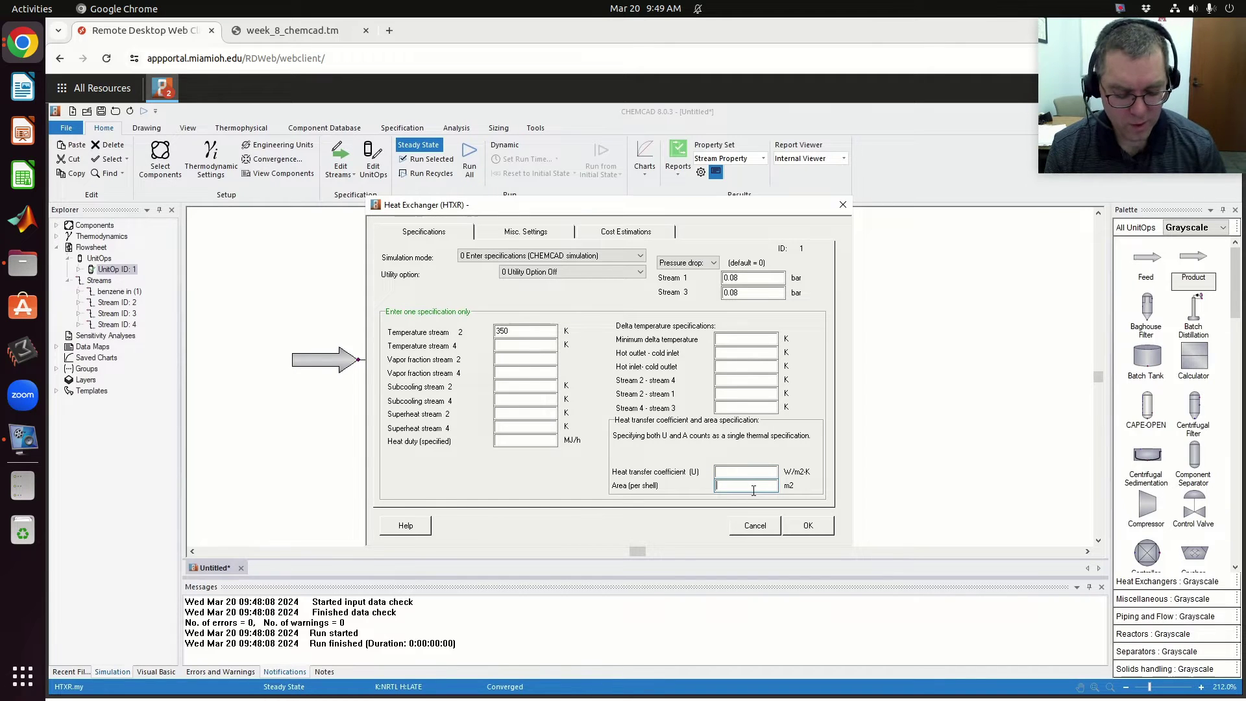
text(10)
click(809, 527)
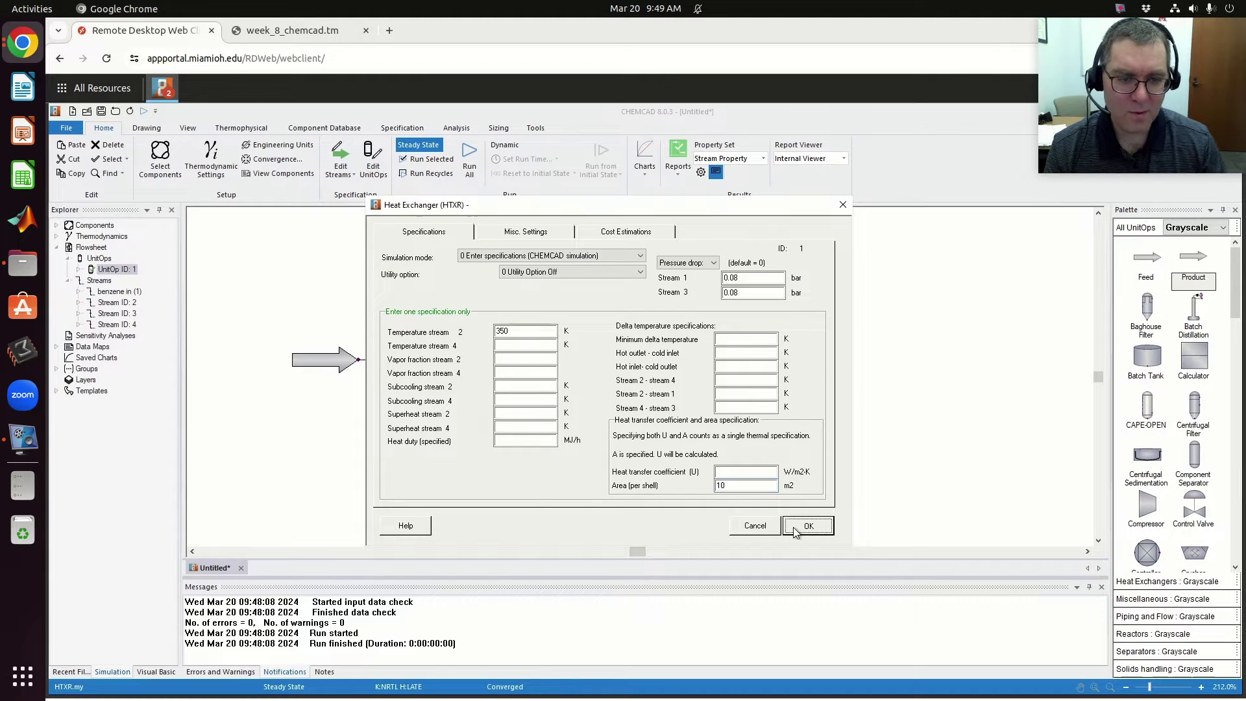
Rerun the flowsheet and check the calculated U of 480.305 W/m2-K and 10 m2 total area.
click(470, 159)
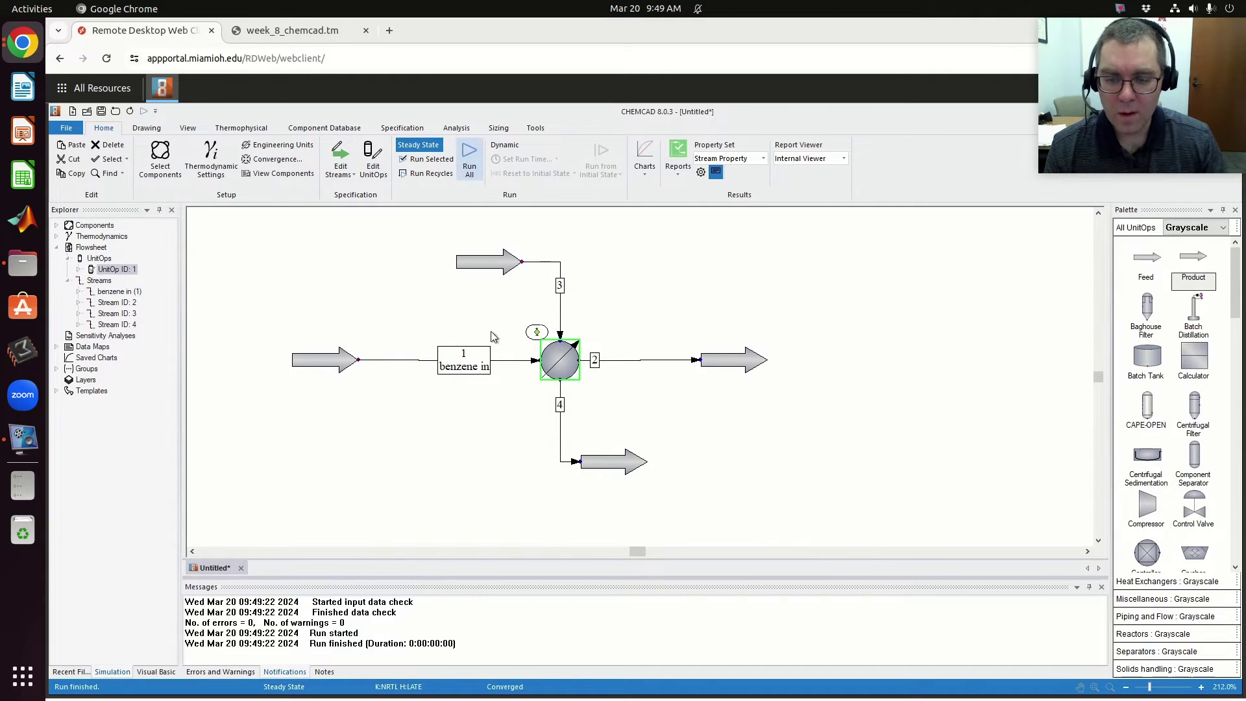
double_click(559, 360)
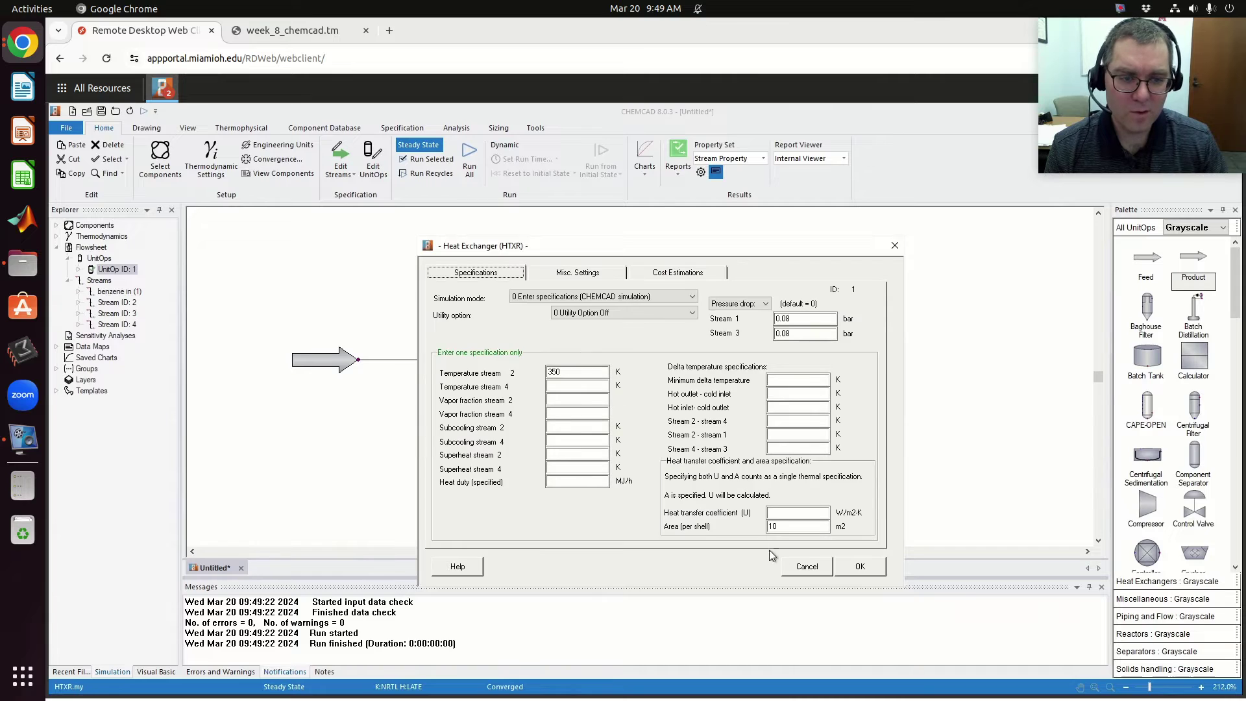
click(779, 514)
click(785, 525)
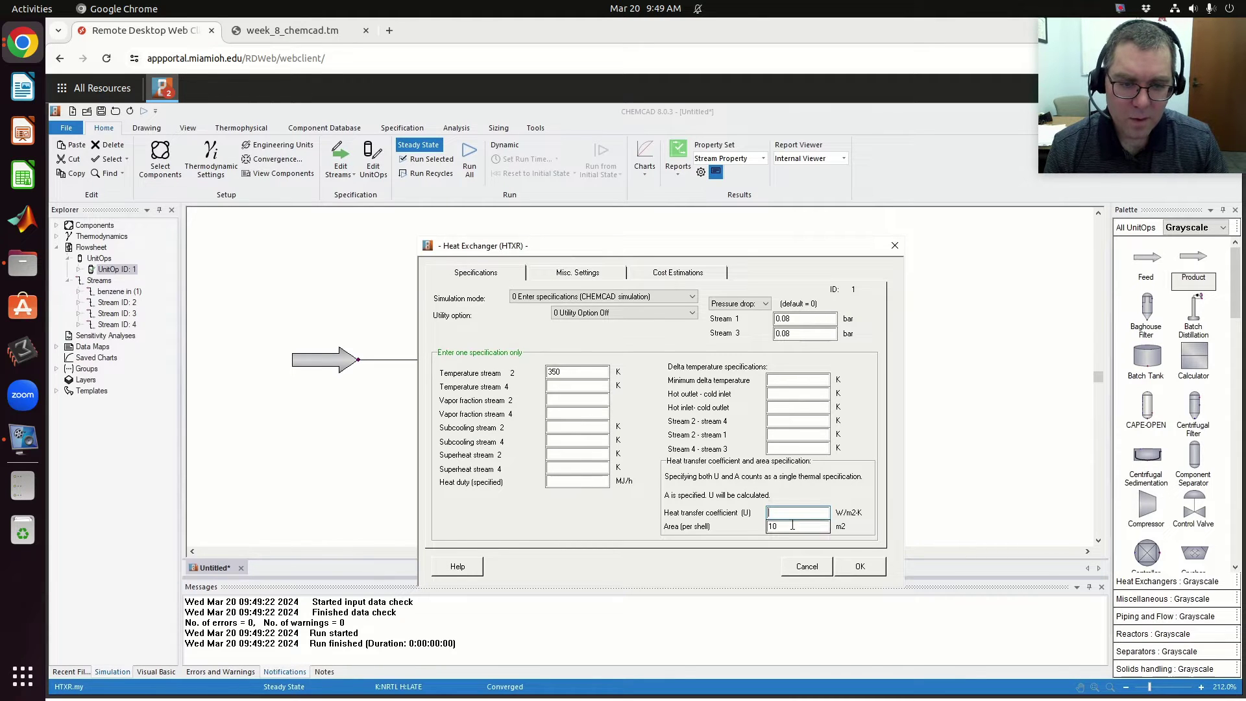
click(554, 272)
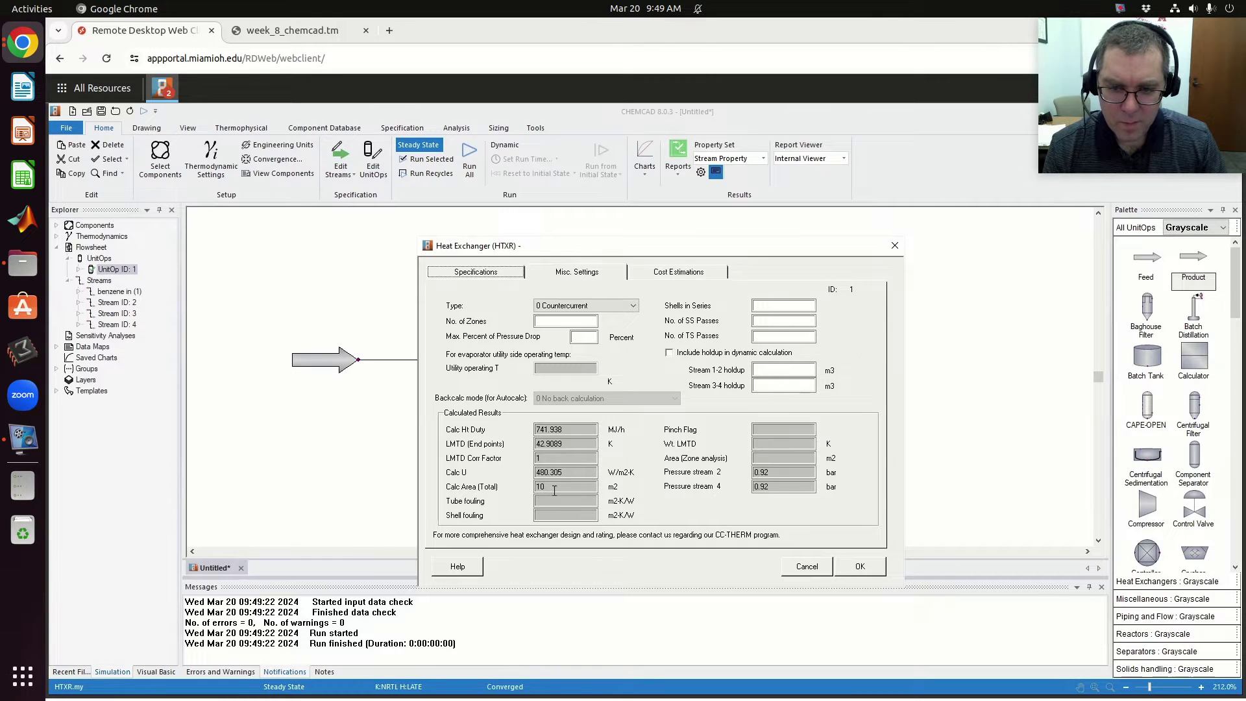
drag(557, 486, 525, 489)
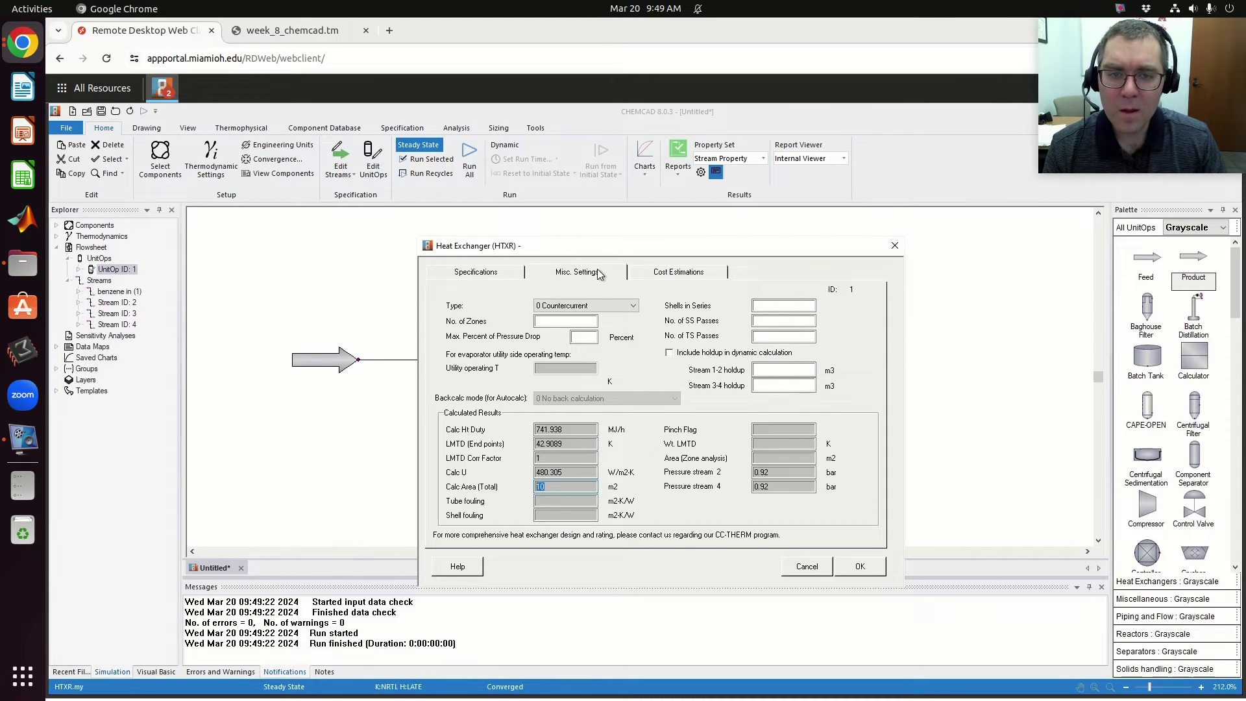
Keep Shell and tube costing and enable the costing report after running the unit.
click(672, 273)
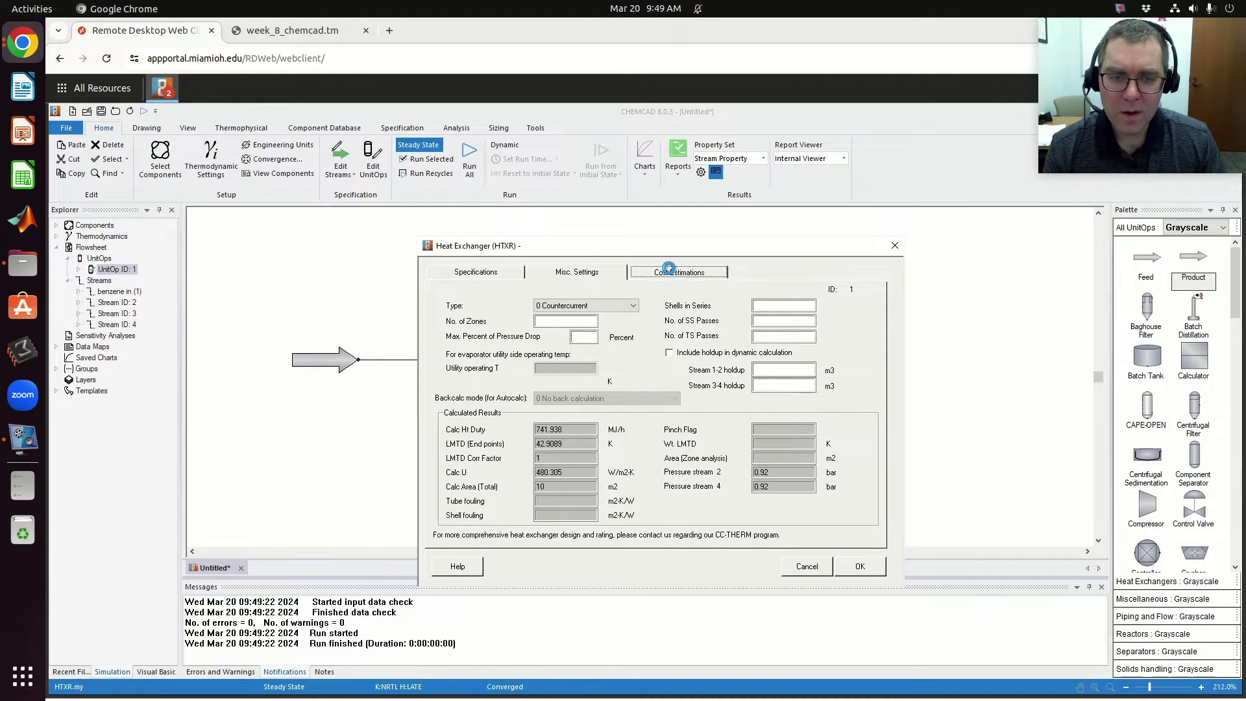
click(558, 273)
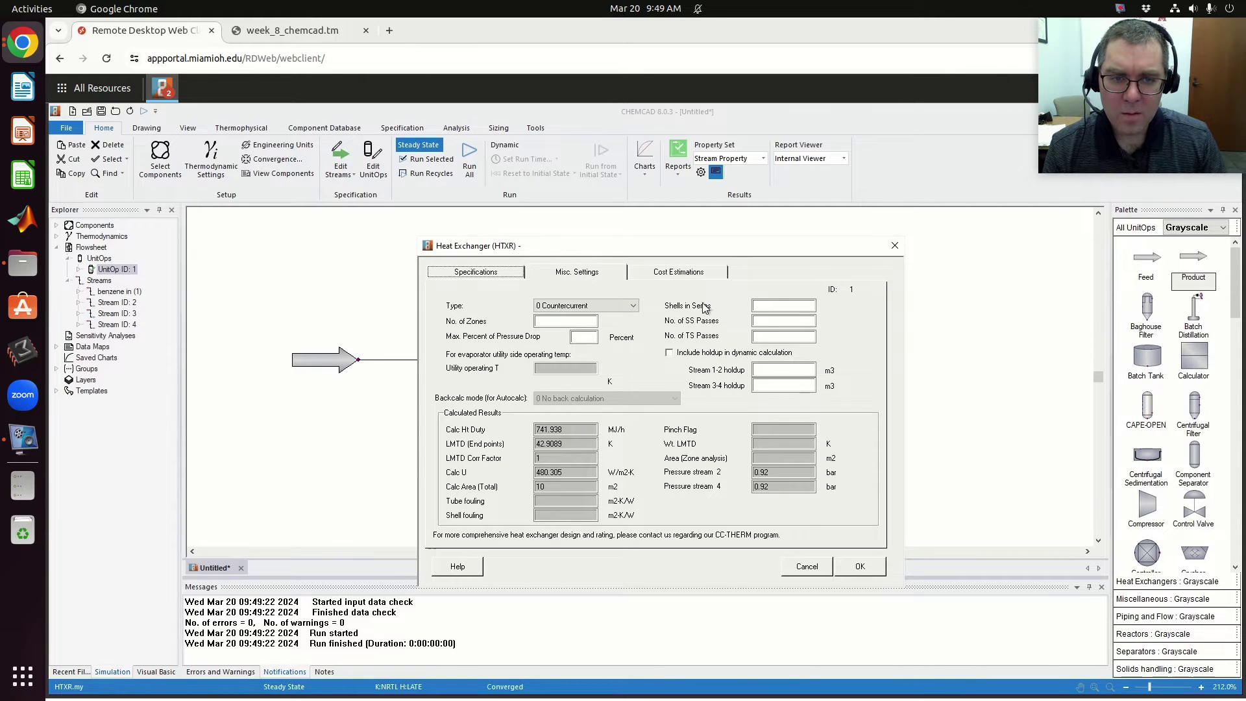
click(672, 273)
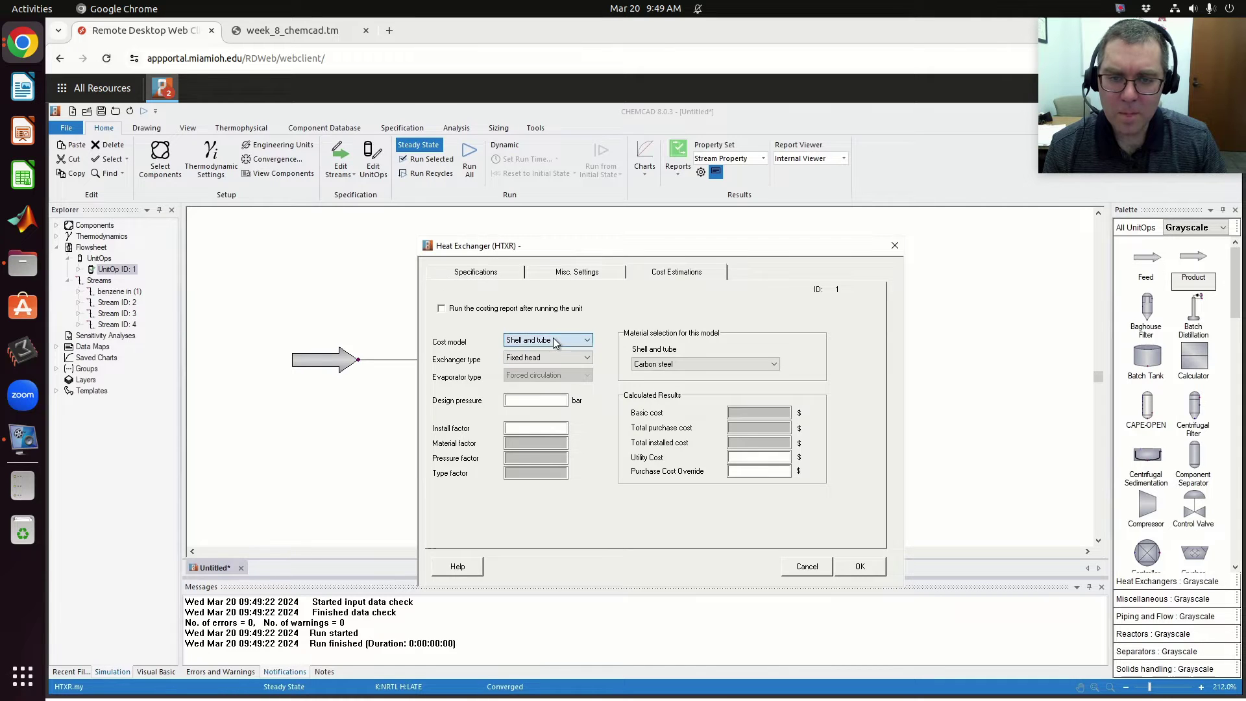
click(553, 339)
click(535, 349)
click(464, 310)
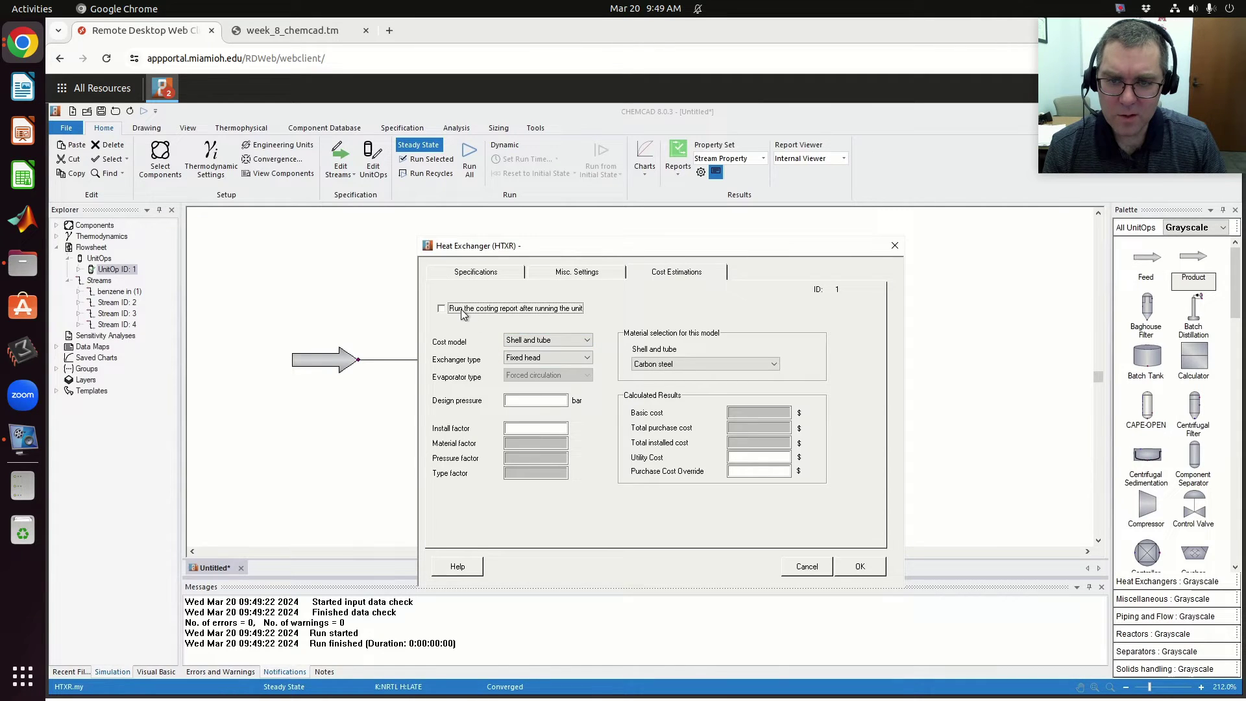
Save the costing settings, rerun the flowsheet and reopen the exchanger's cost results.
click(866, 566)
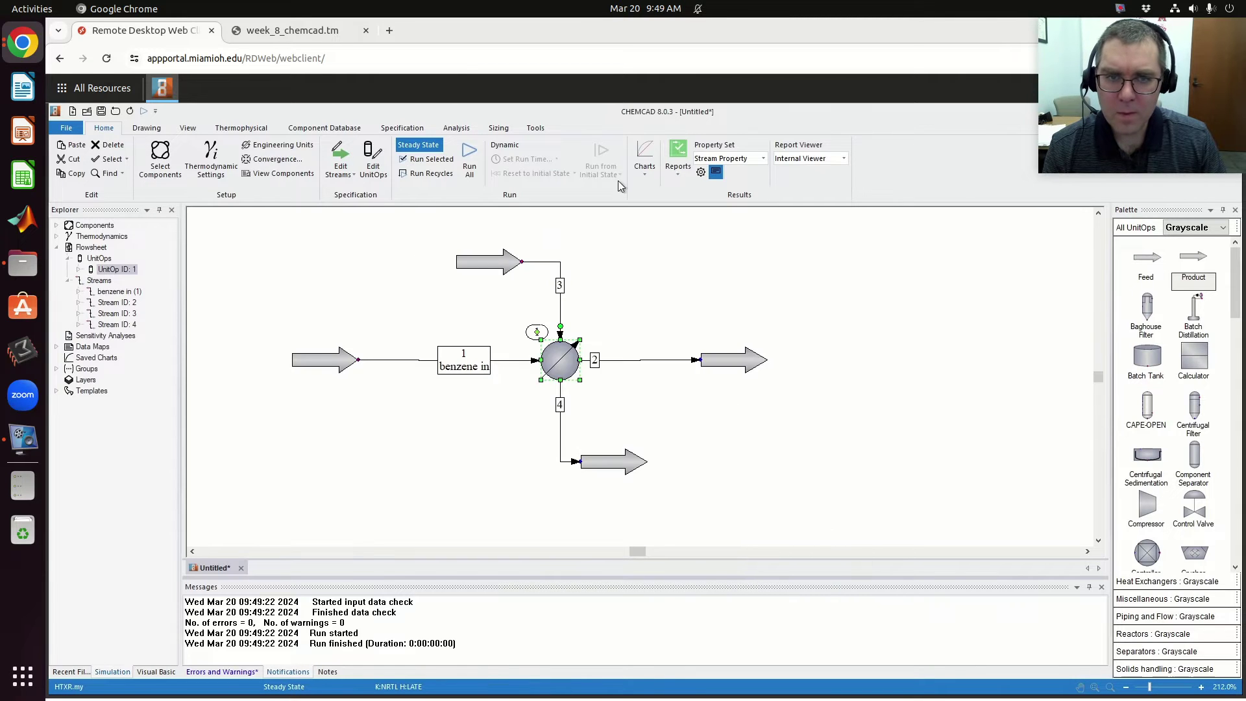
click(469, 159)
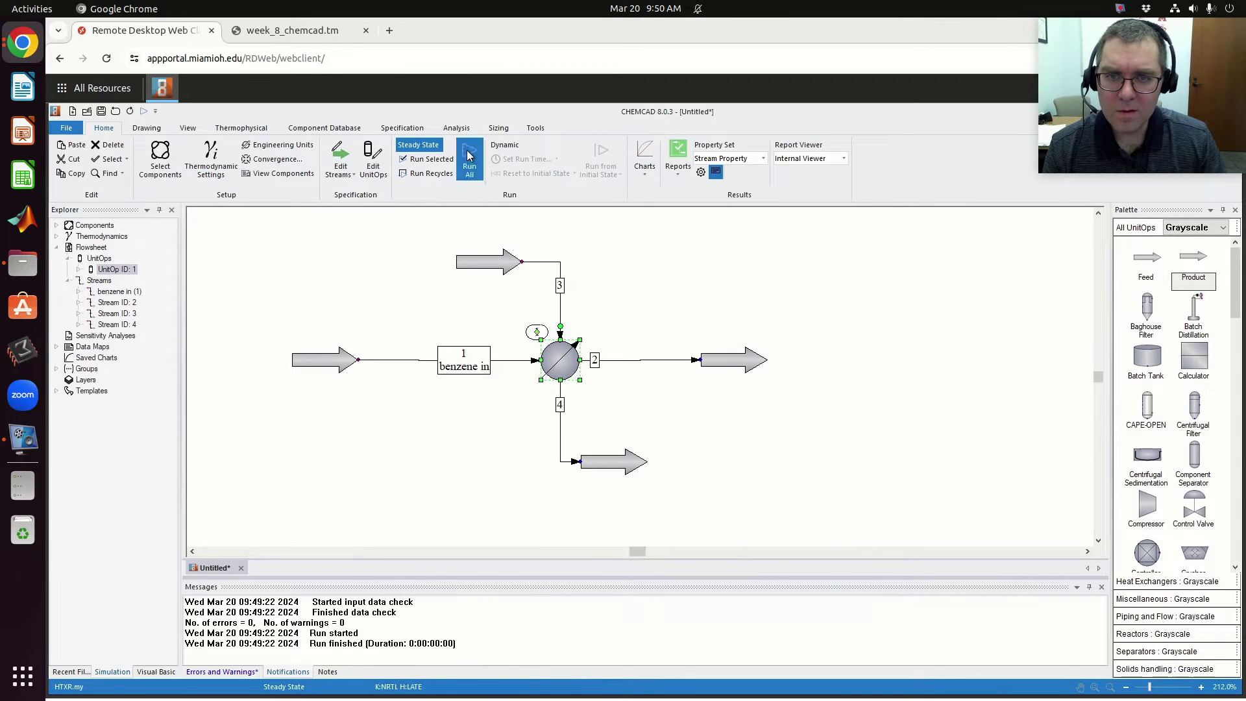
double_click(578, 362)
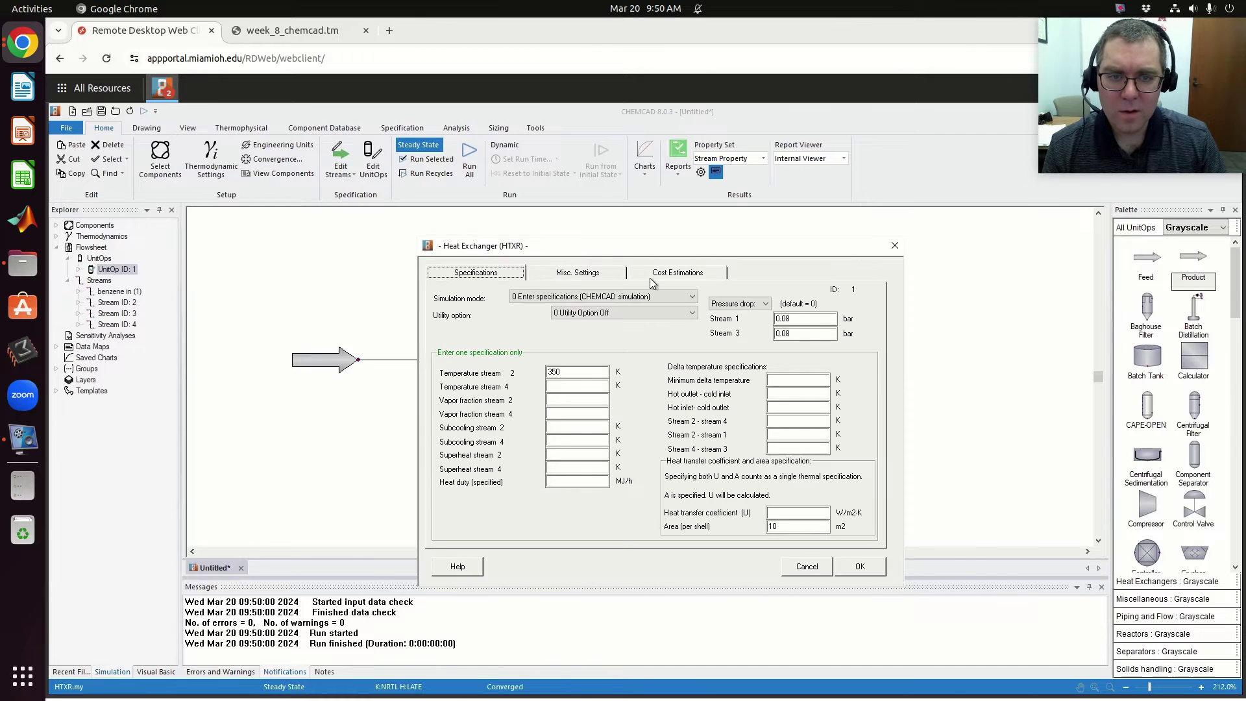
click(653, 275)
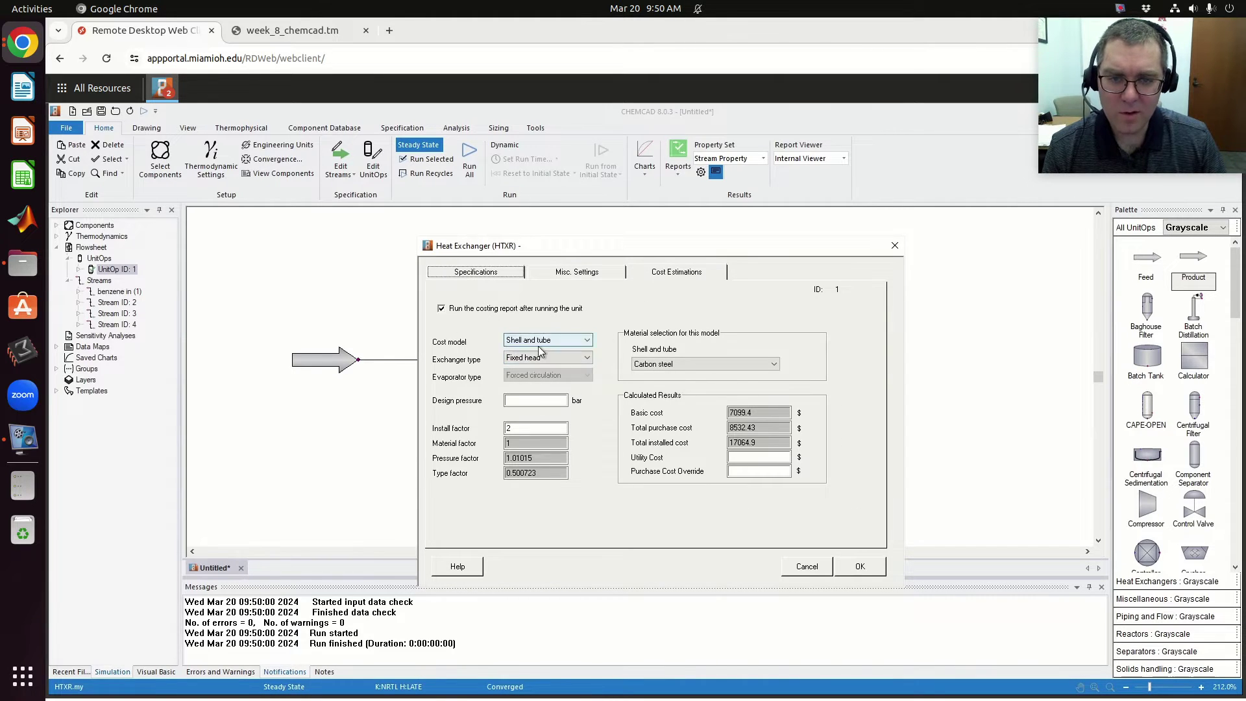
Review the 741.938 MJ/h duty, 42.9089 K LMTD and 10 m2 total area.
click(575, 271)
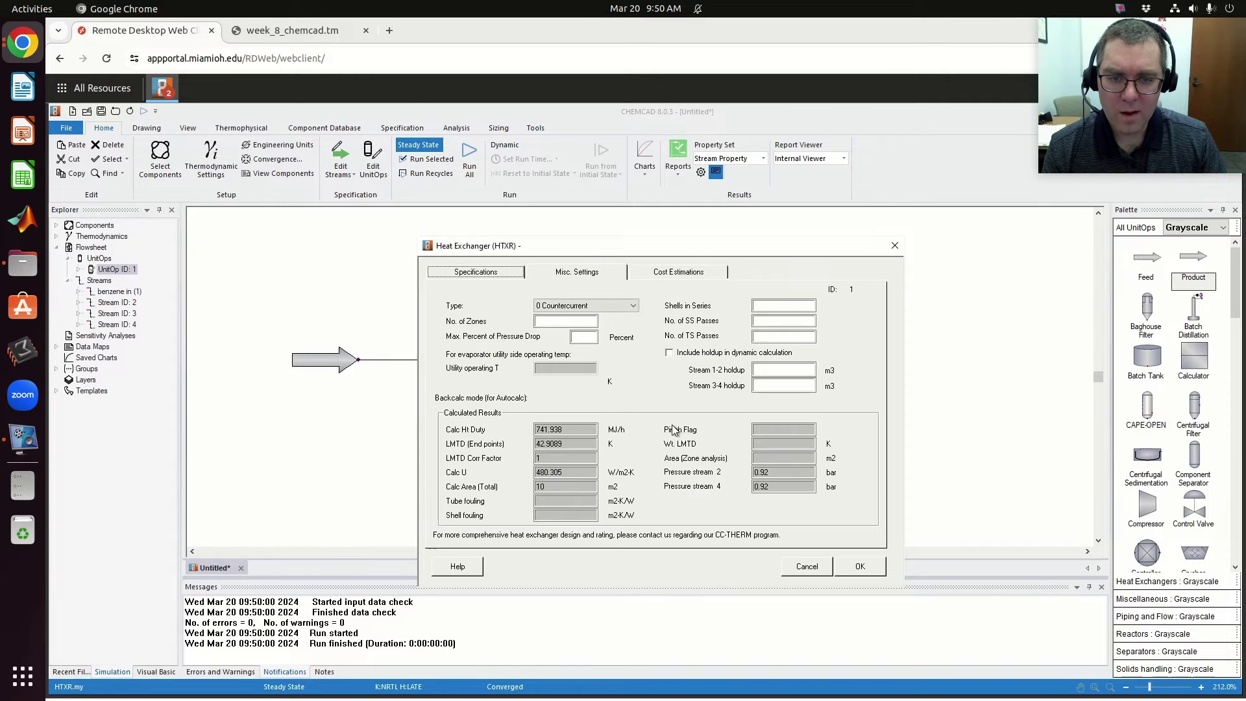
click(543, 486)
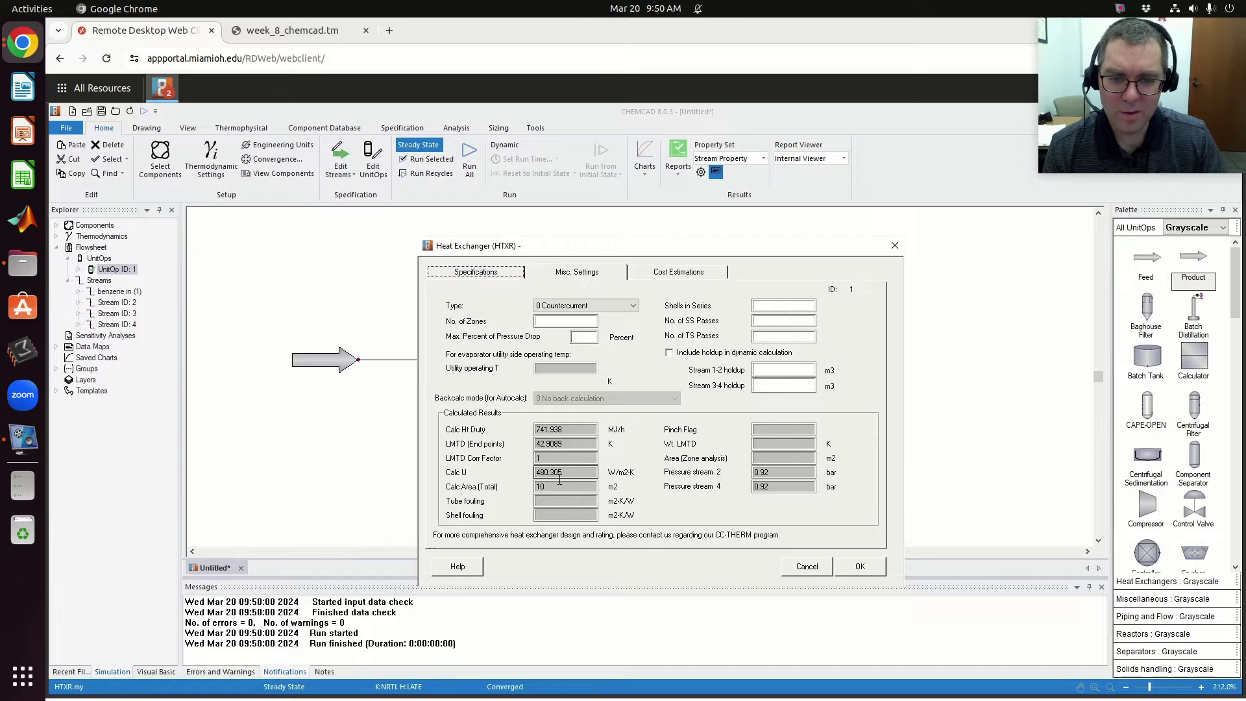
click(477, 272)
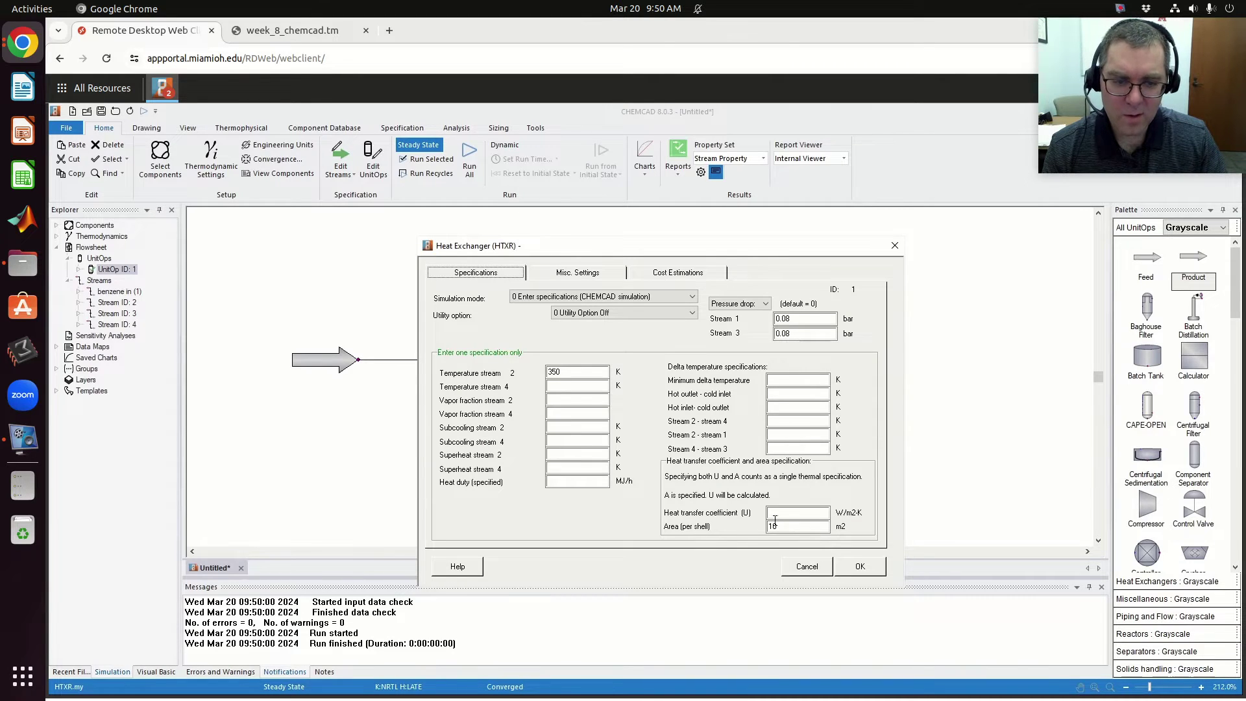
click(582, 275)
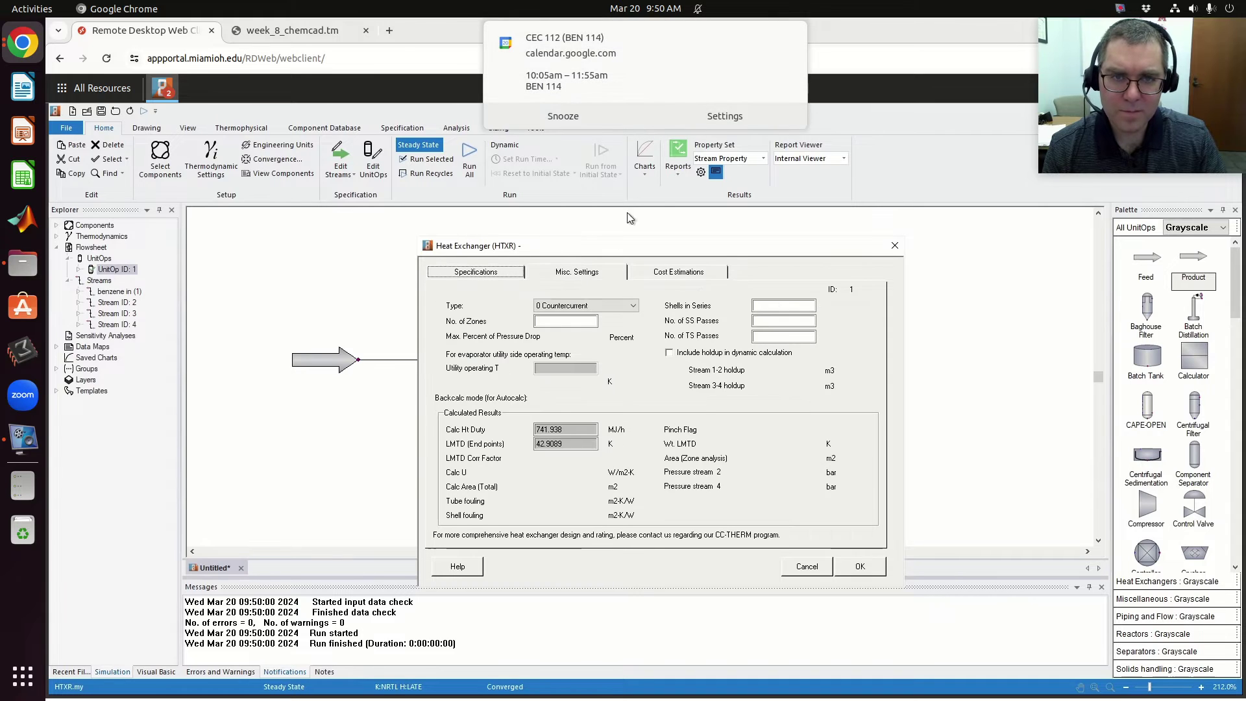
click(562, 117)
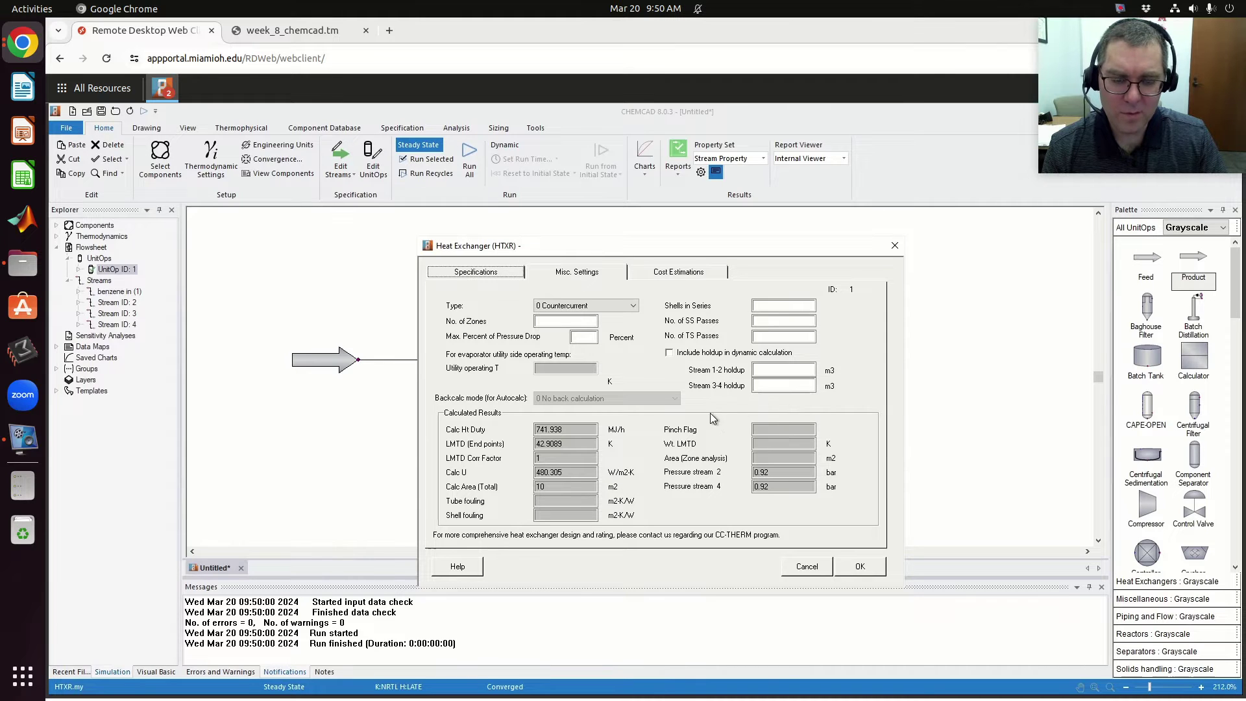
Review the install and material factors and the carbon-steel costs: $7099.4 basic, $17064.9 installed.
click(672, 272)
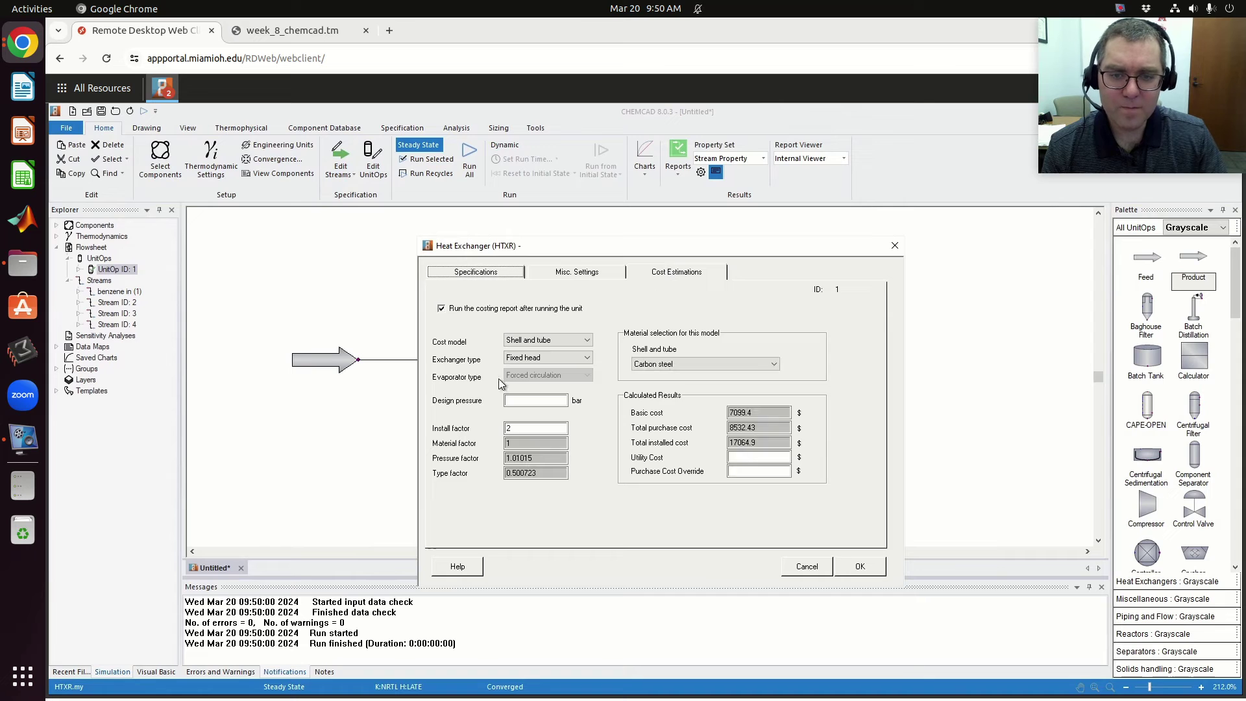
click(509, 428)
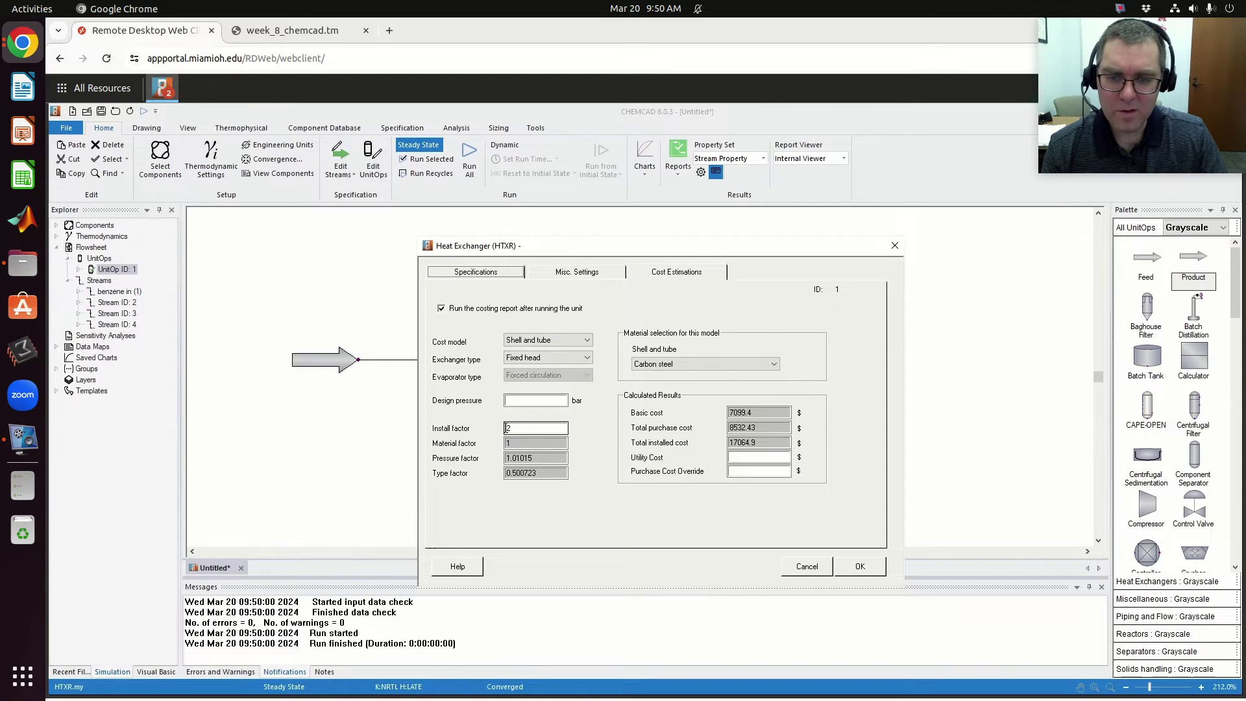
click(519, 444)
click(510, 444)
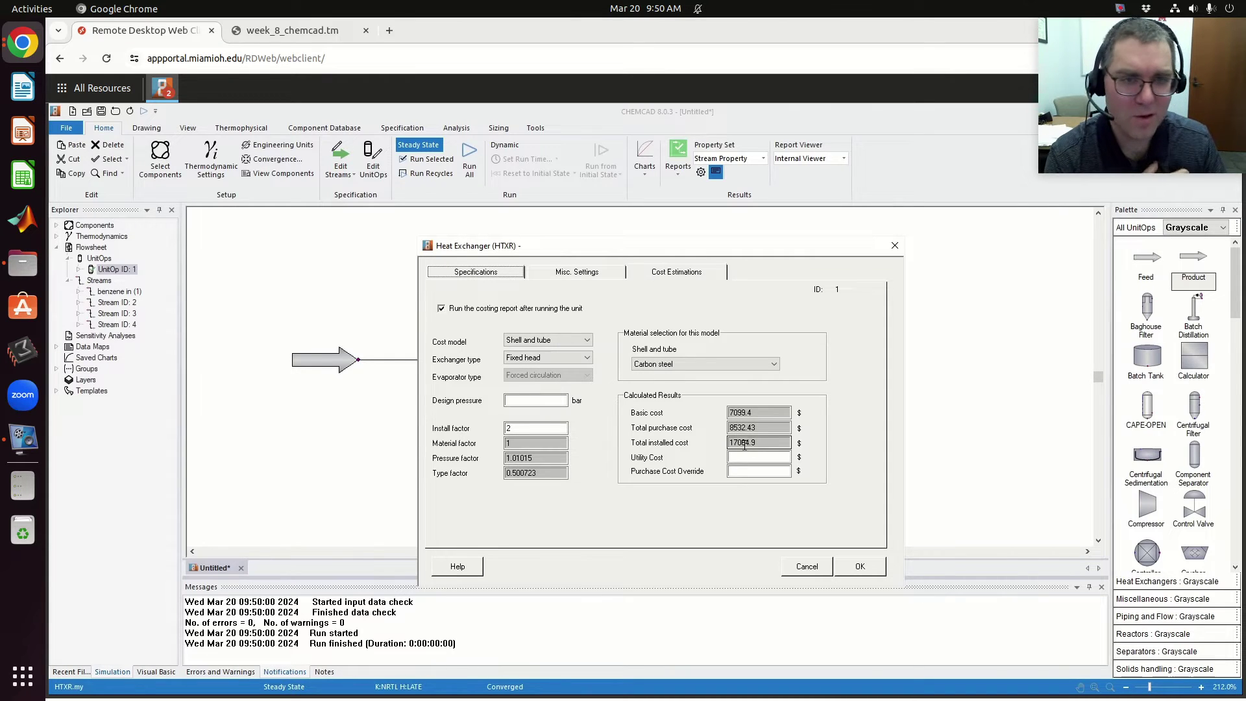
Change the shell-and-tube material to Titanium, rerun the flowsheet and reopen the exchanger.
click(647, 365)
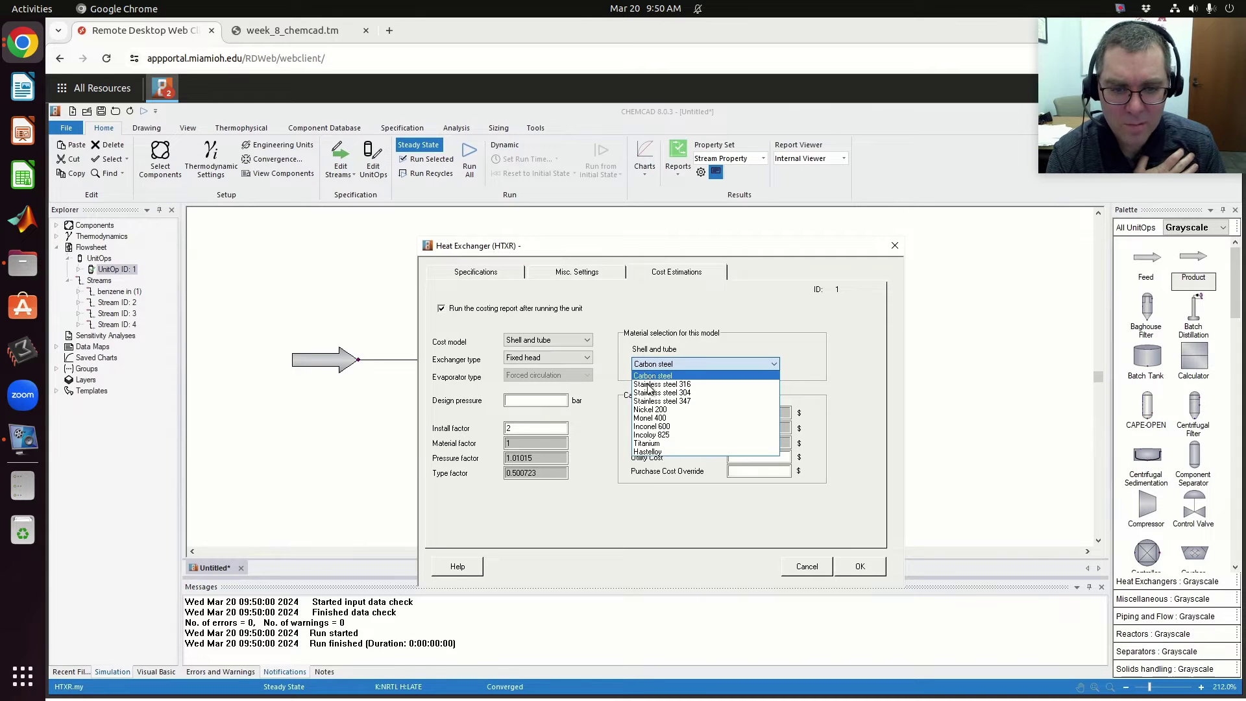
click(649, 444)
click(862, 567)
click(470, 161)
double_click(559, 359)
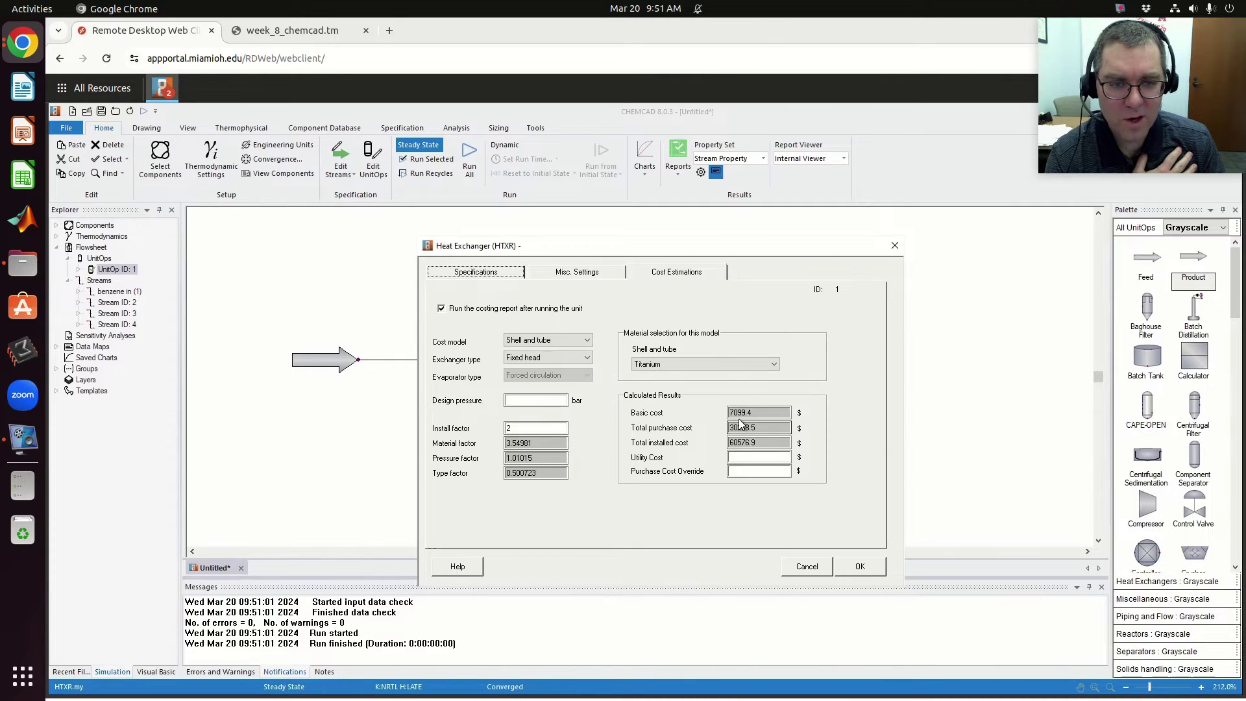
Note the titanium costs ($30288.5 purchase, $60576.9 installed), then reselect Carbon steel.
double_click(740, 414)
drag(731, 414, 742, 414)
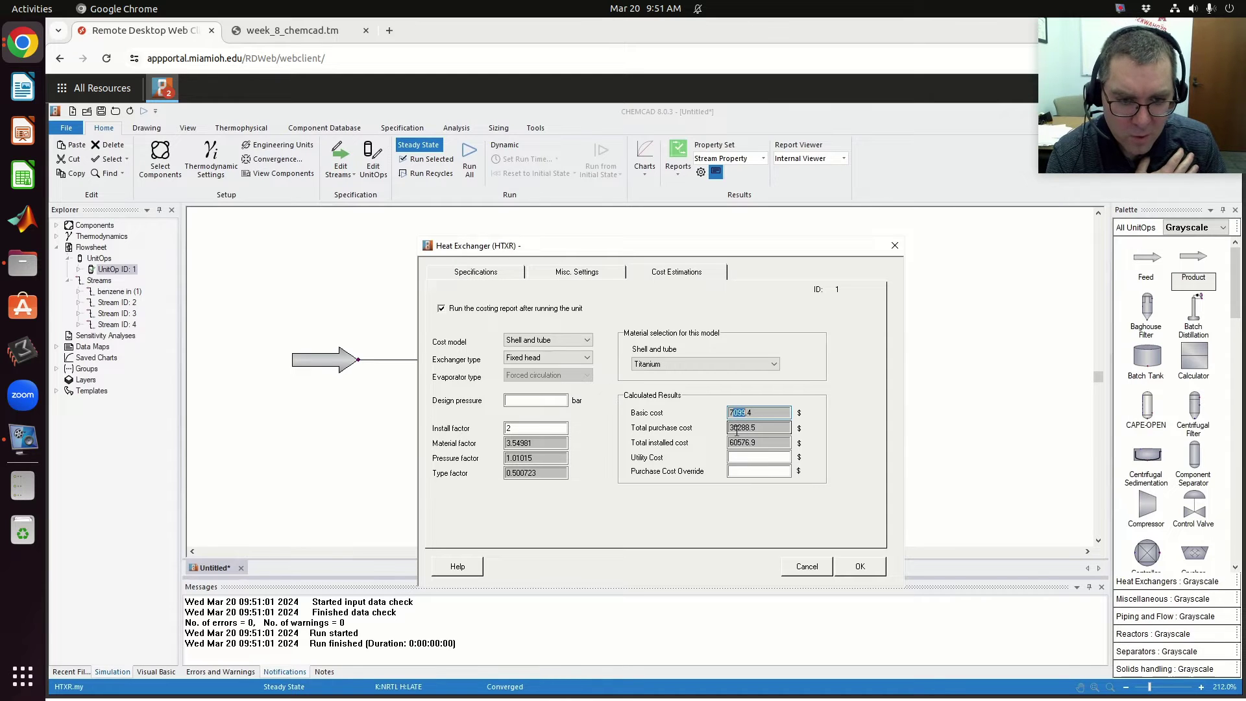
drag(737, 428, 745, 428)
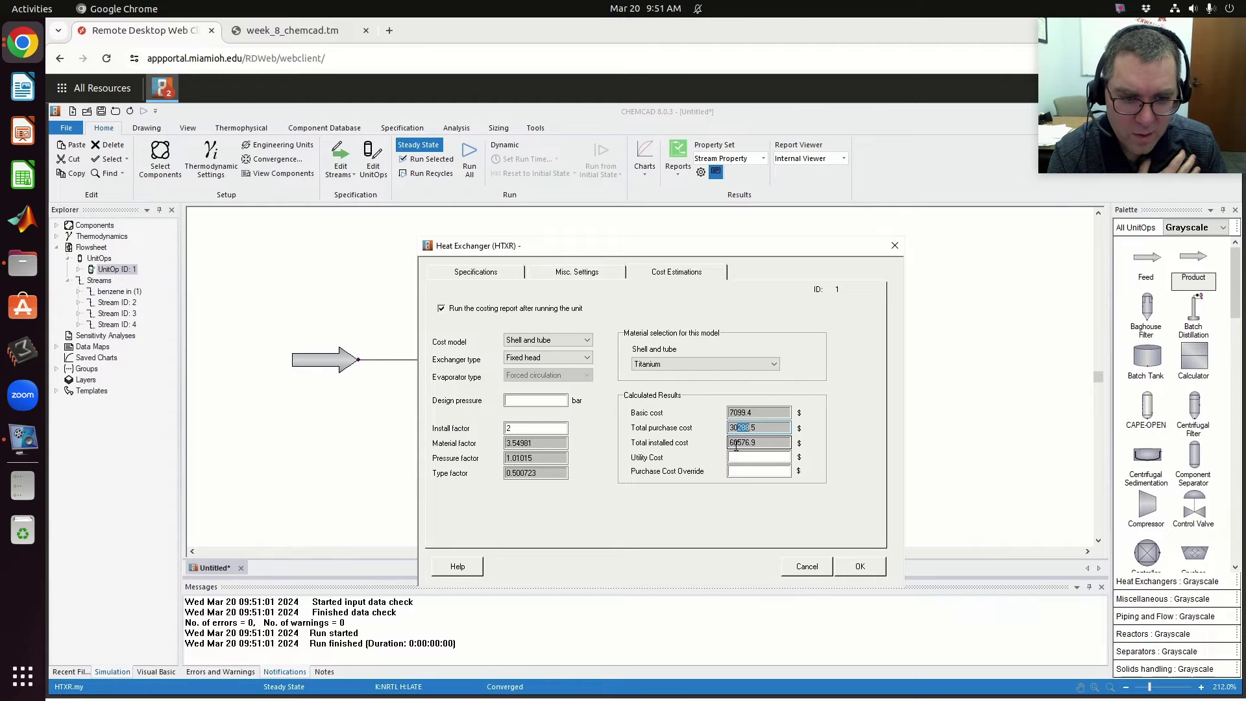
drag(737, 445, 749, 443)
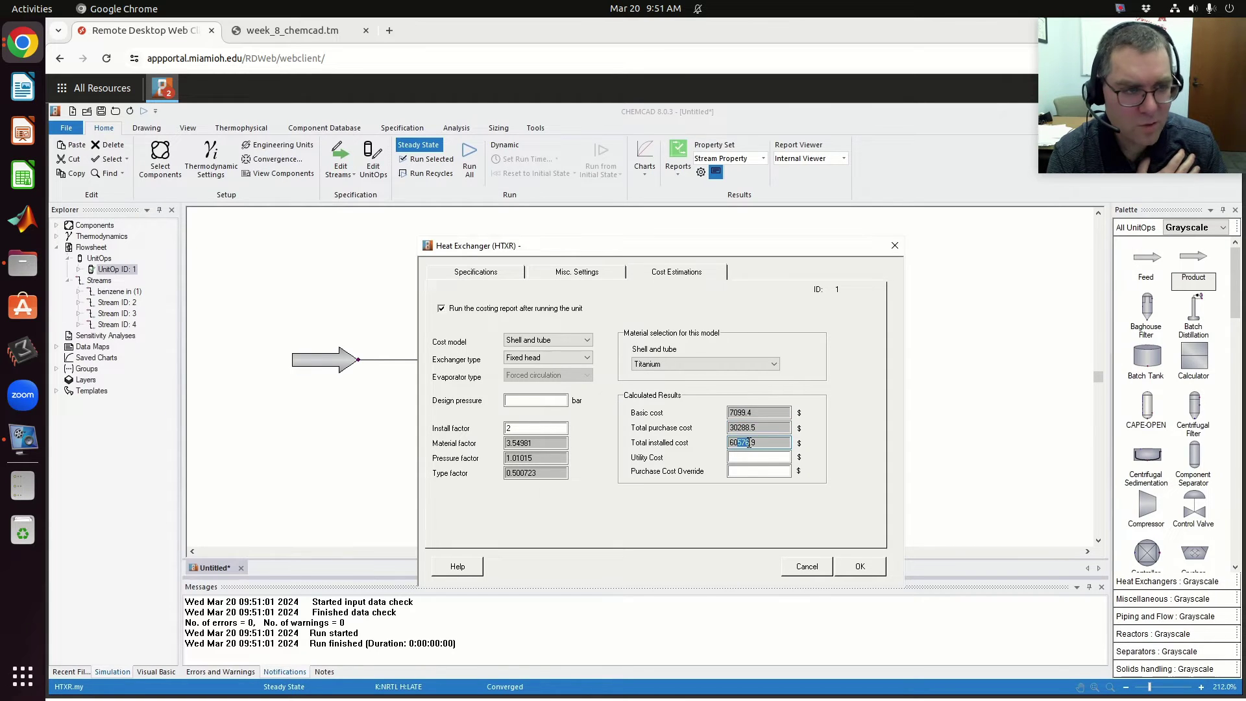
click(731, 362)
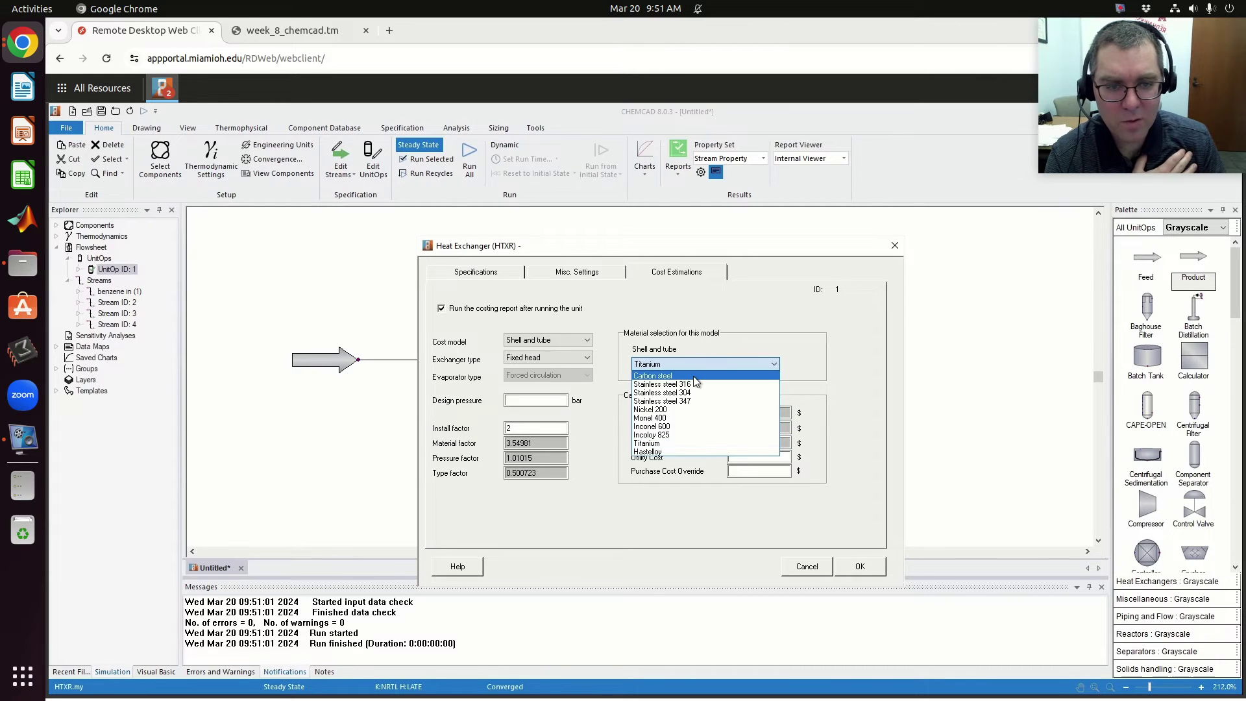
click(675, 376)
Rerun with Carbon steel and confirm the $17064.9 installed cost, leaving Carbon steel selected.
click(861, 567)
click(469, 161)
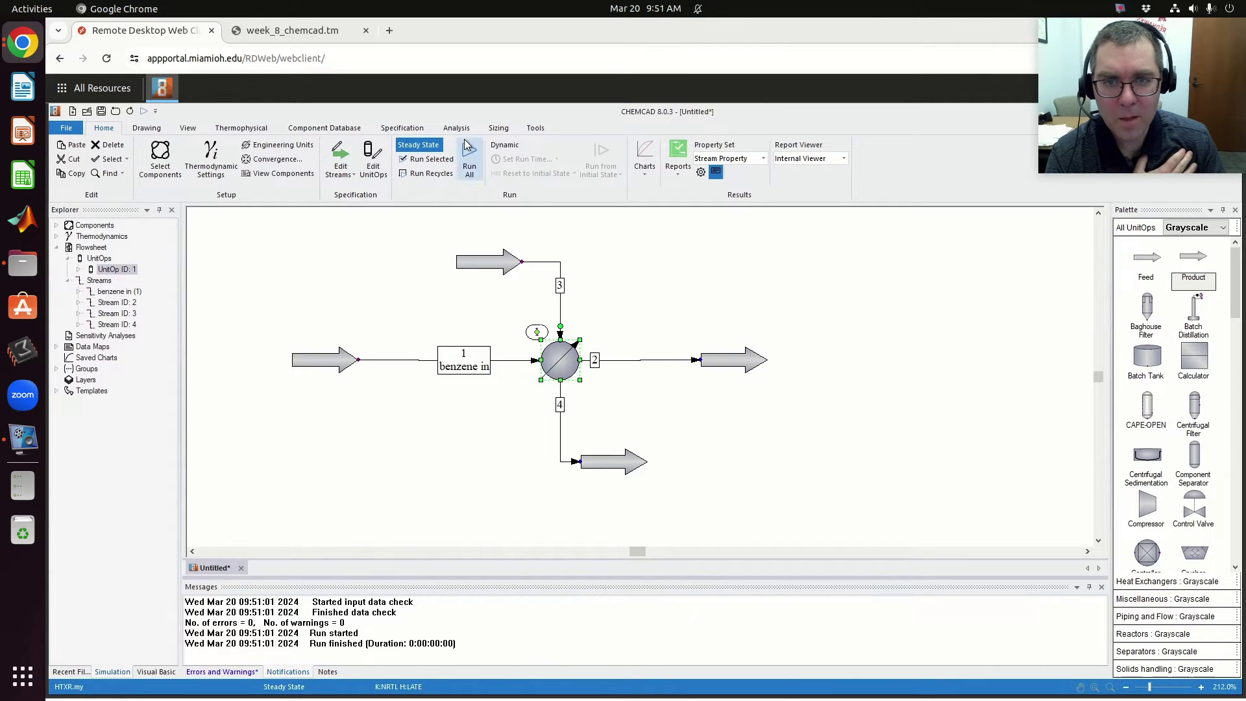
double_click(550, 361)
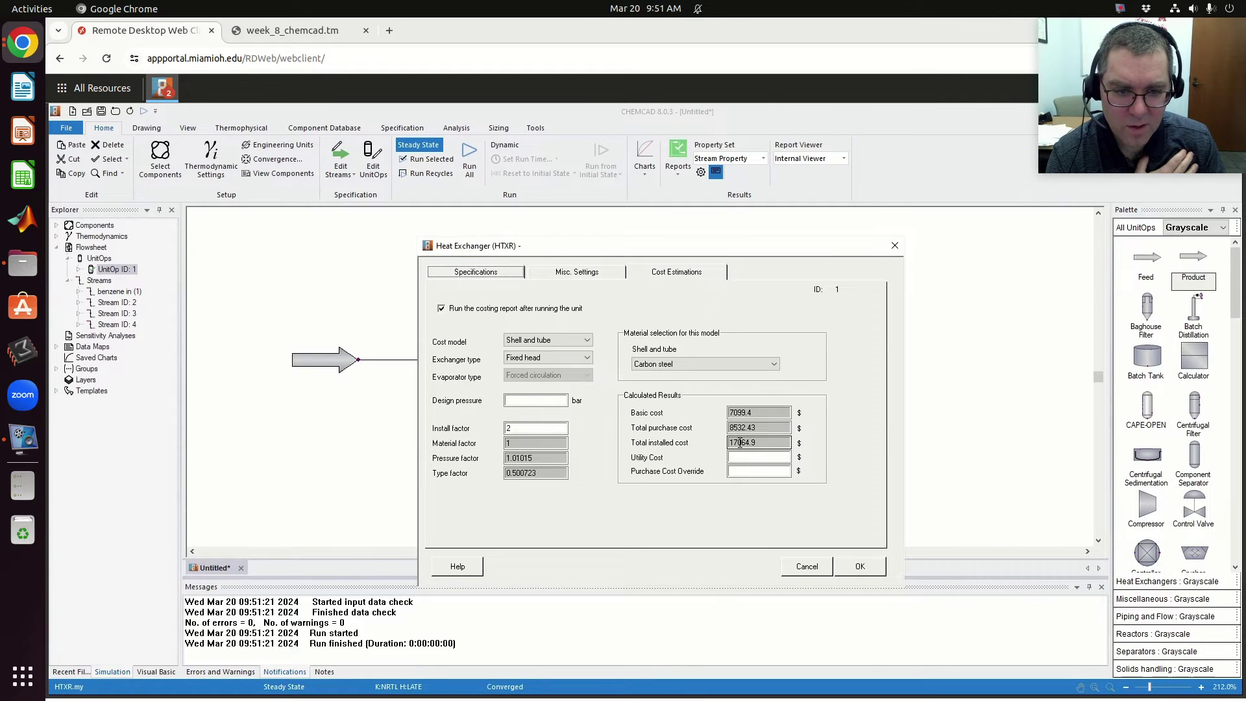
drag(737, 442, 746, 441)
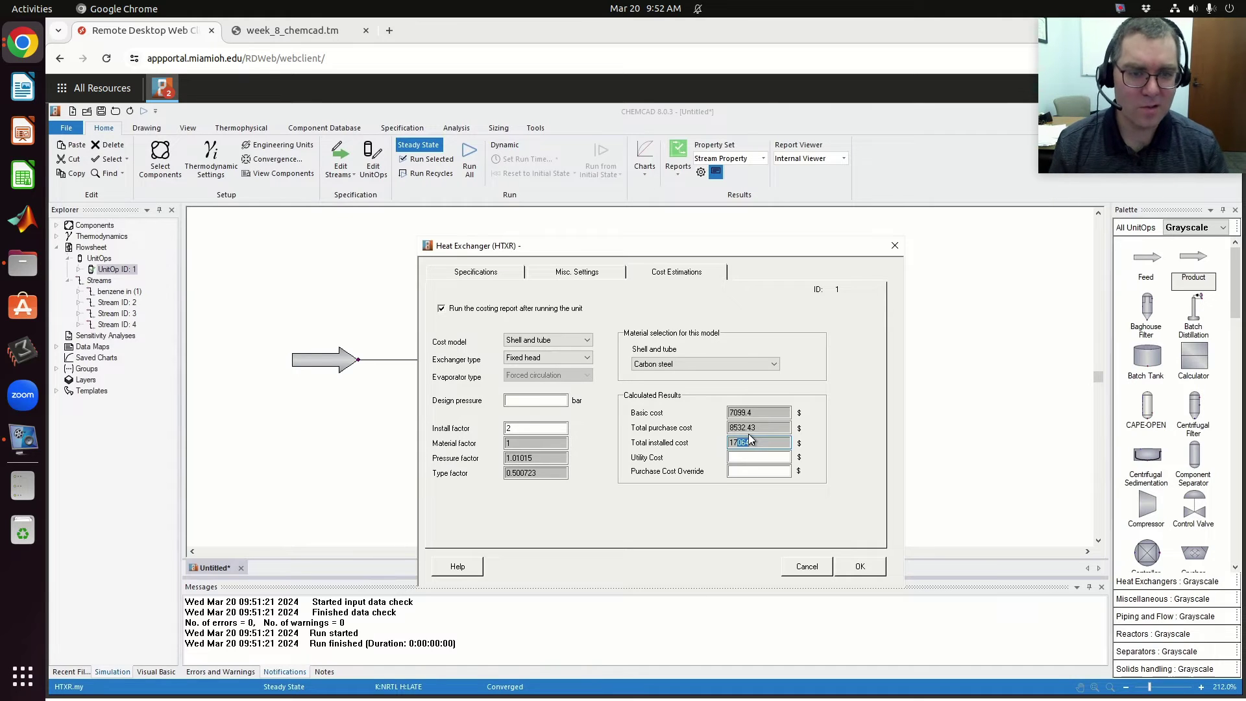
click(659, 365)
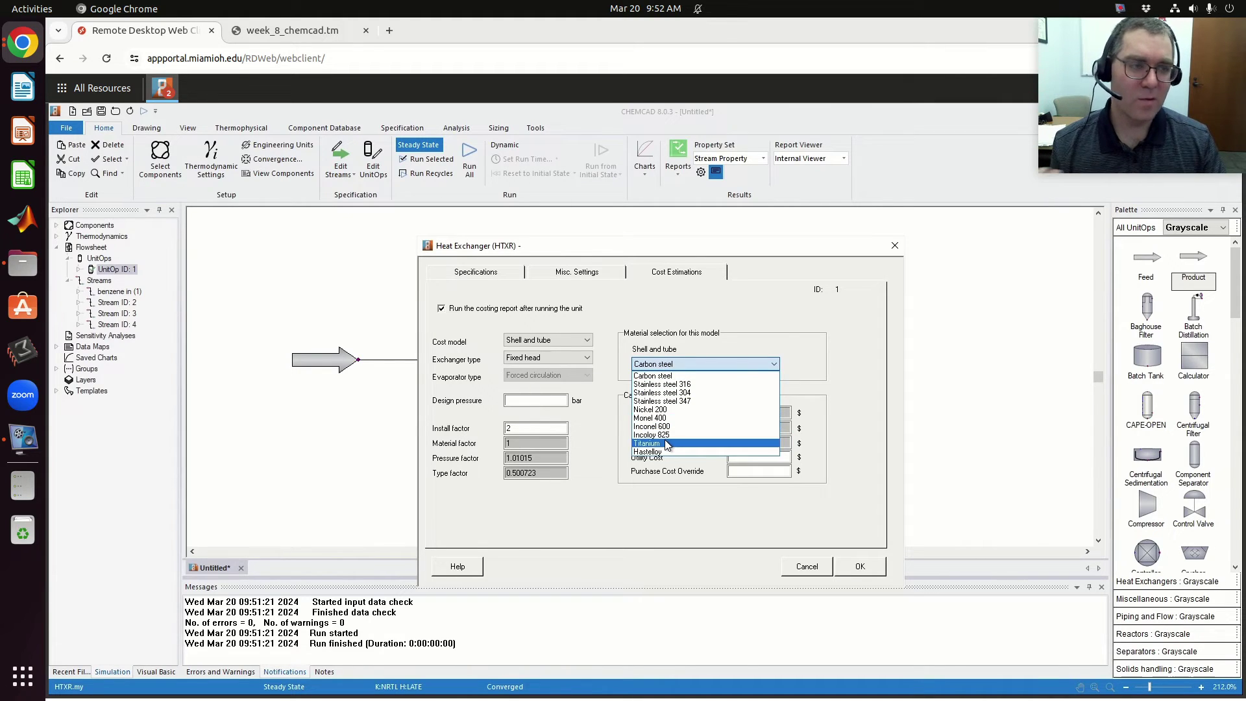
click(708, 302)
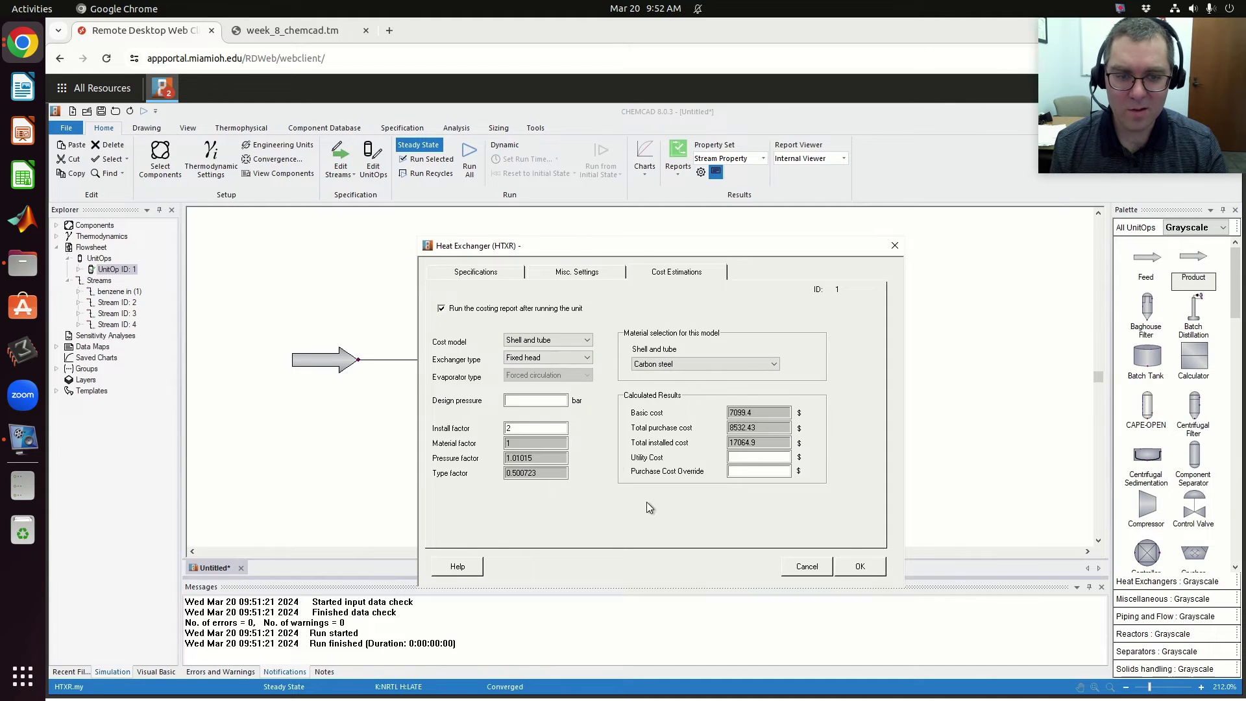
Set the heat exchanger to 10 shells in series and confirm.
click(582, 274)
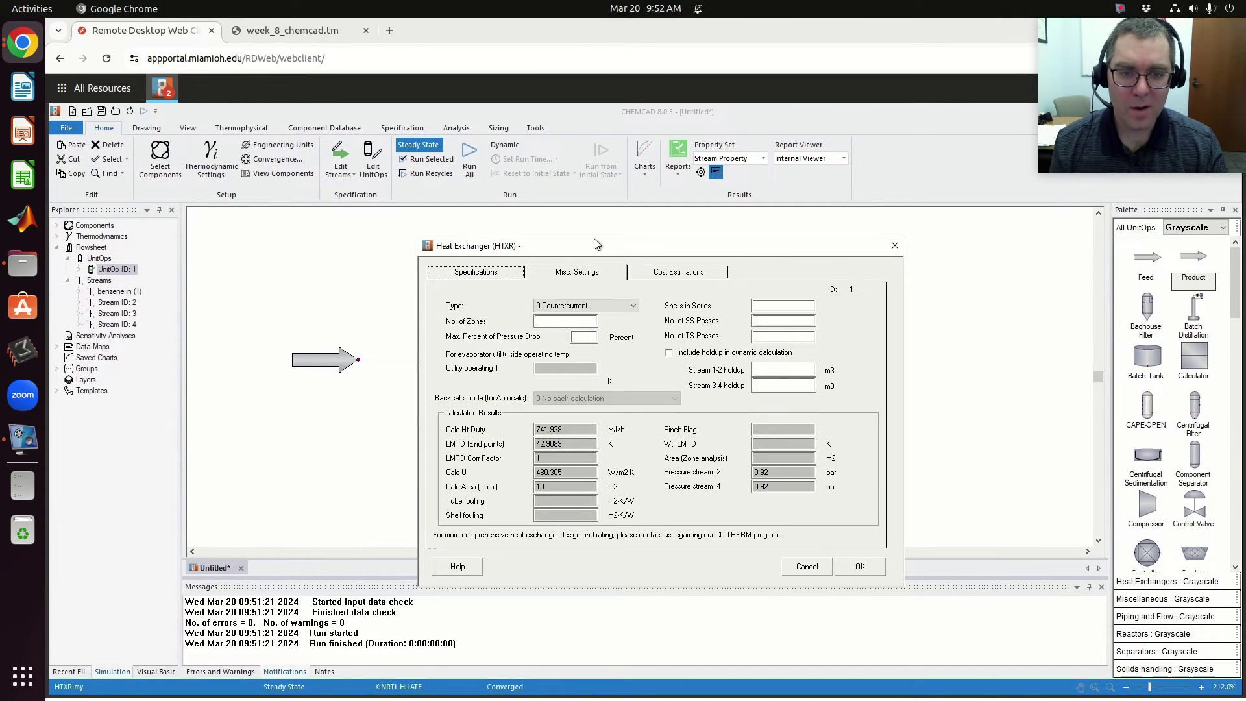
click(482, 274)
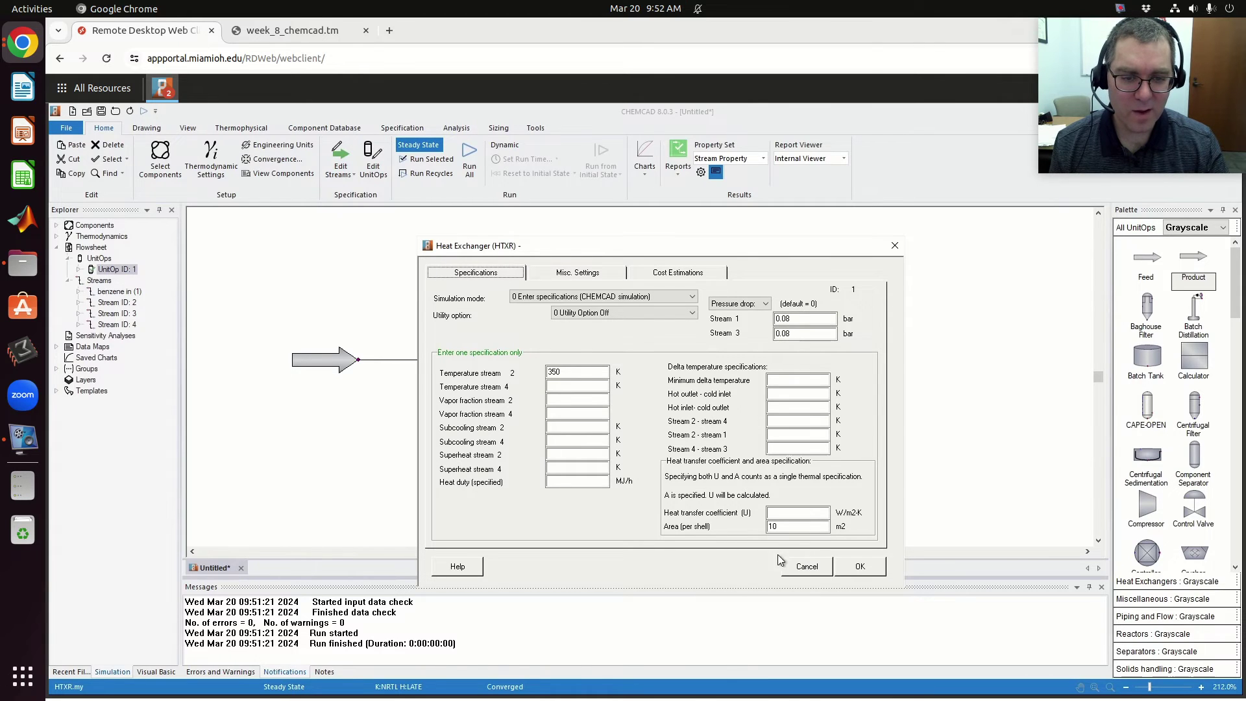
click(587, 273)
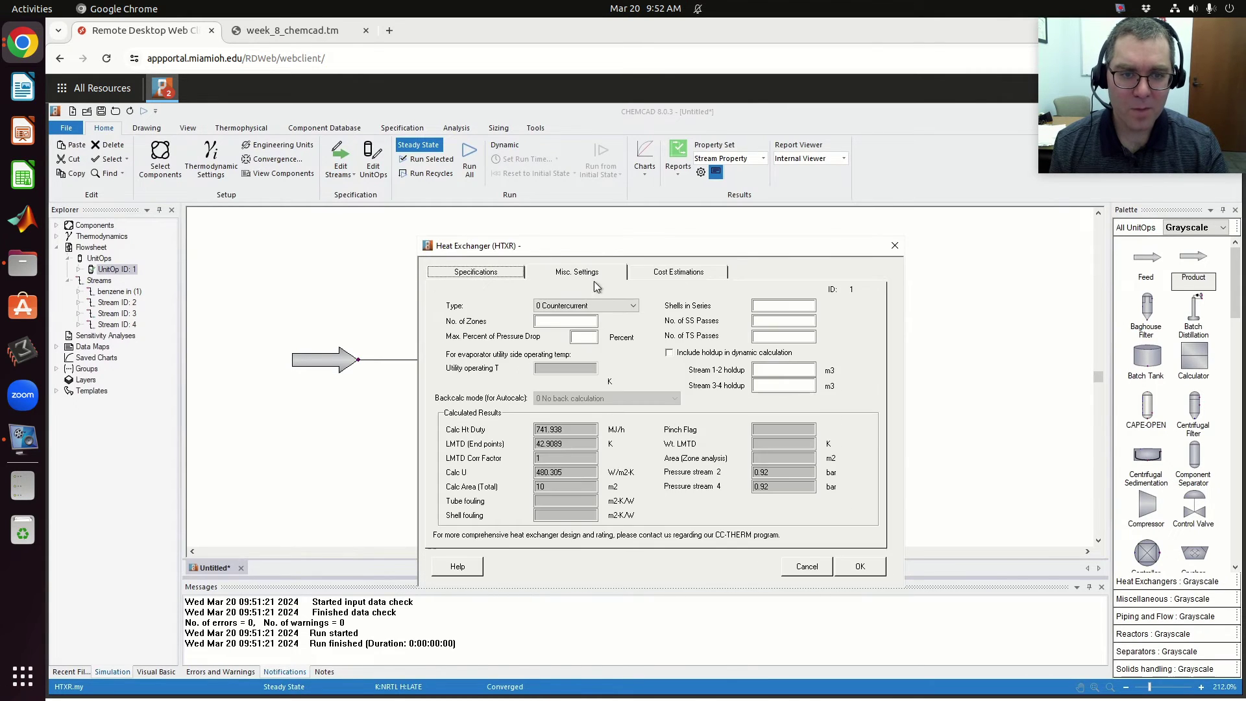
click(758, 305)
text(10)
click(867, 567)
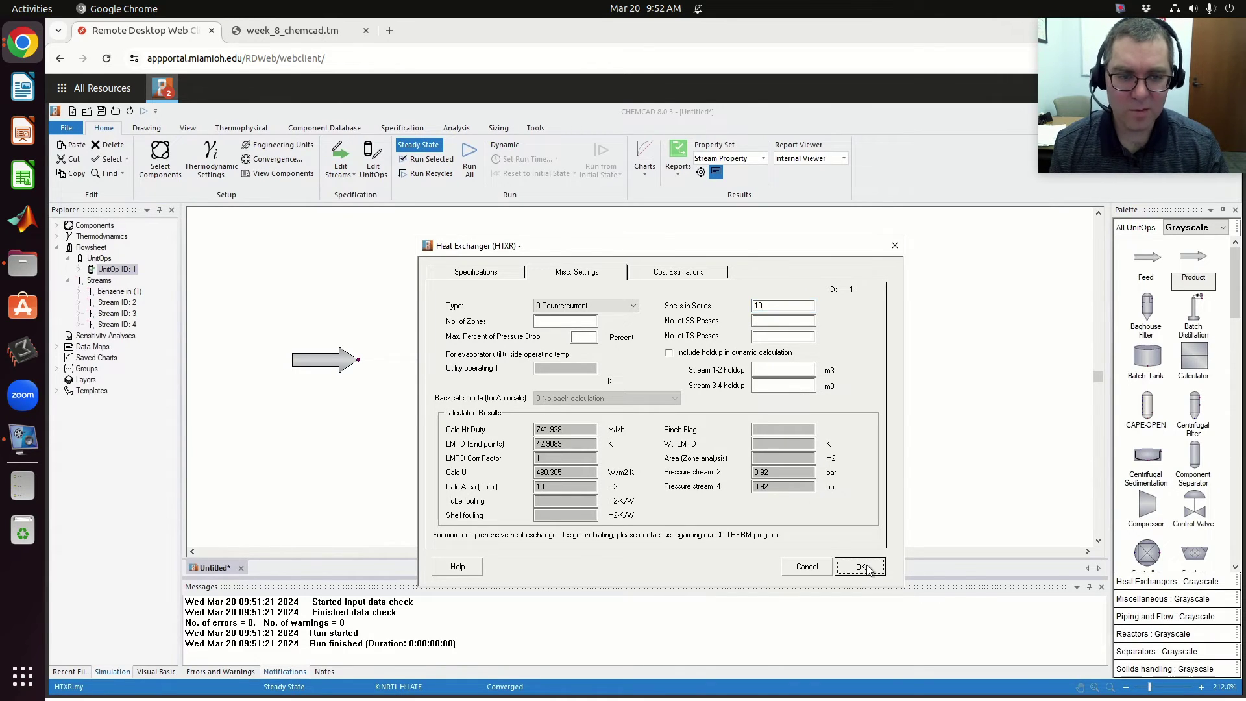
Rerun the flowsheet and enter 10 as the number of shell-side passes.
click(471, 162)
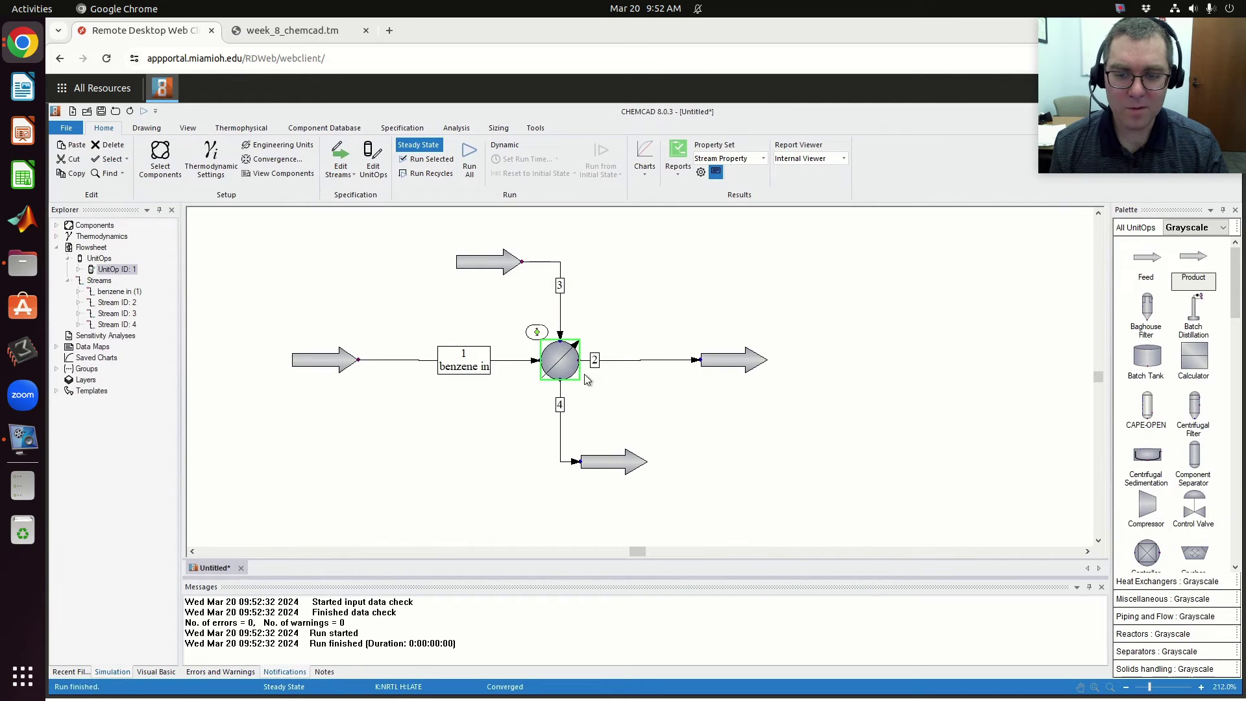
double_click(562, 359)
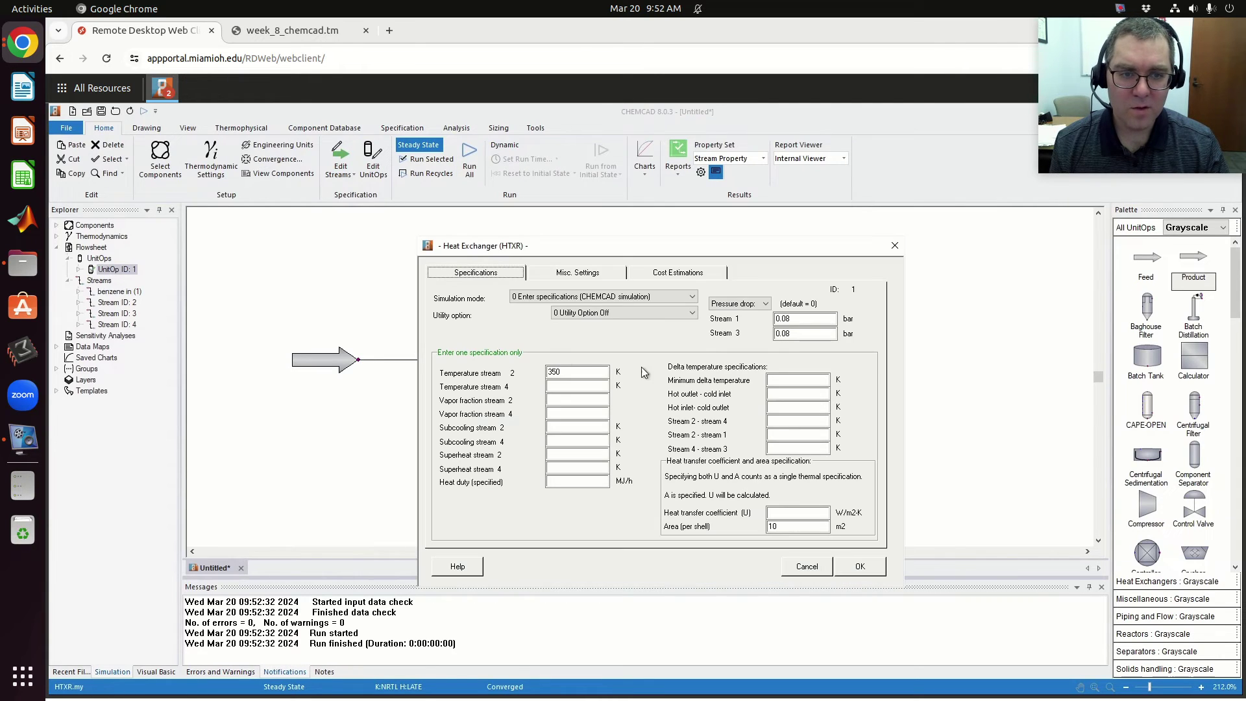
click(580, 276)
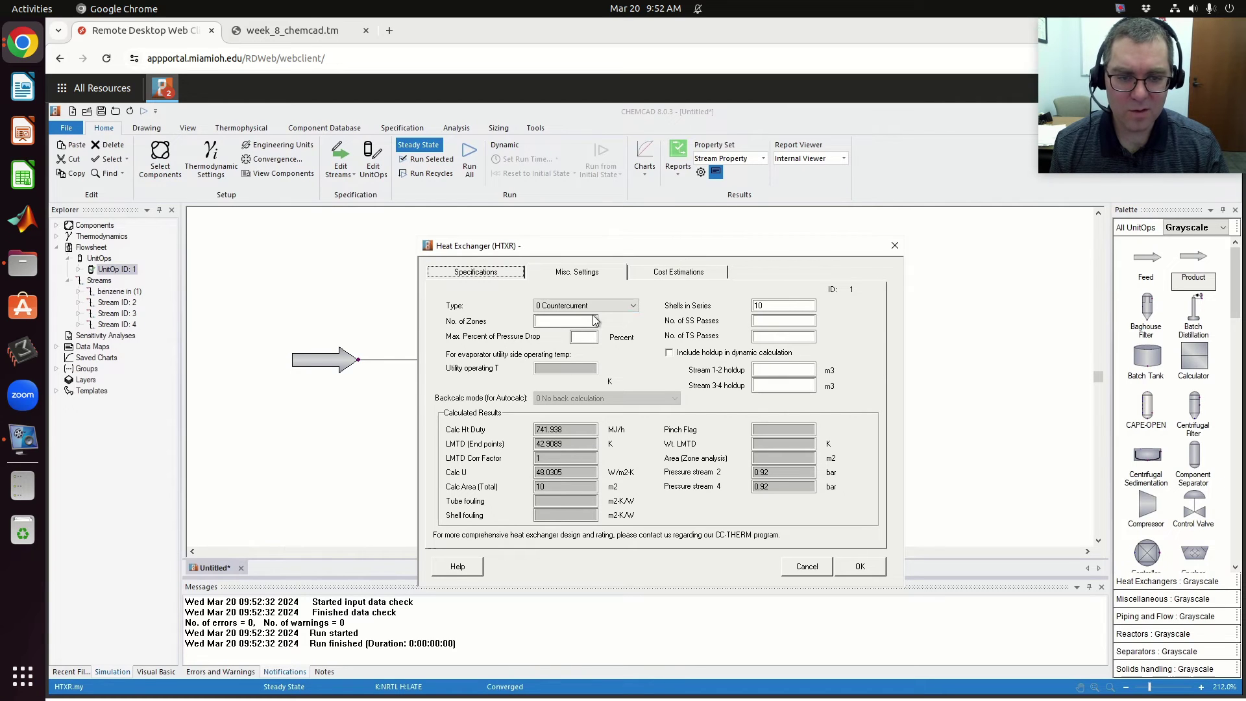
click(677, 273)
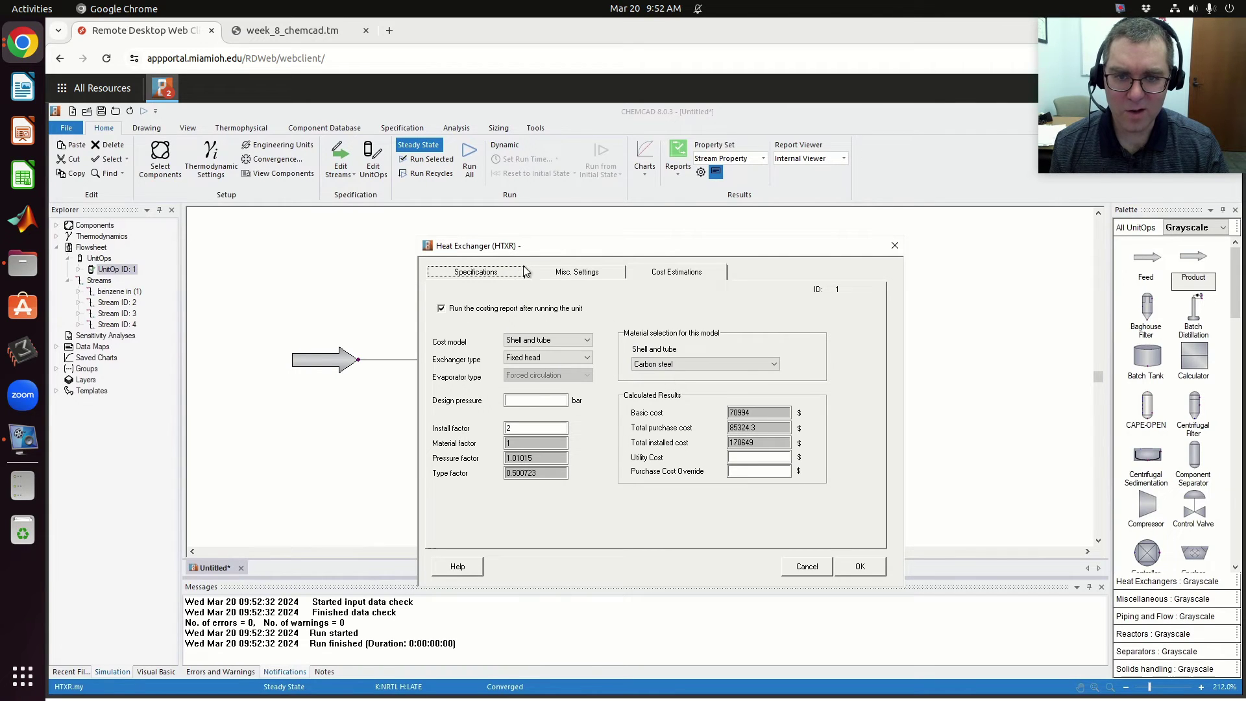
click(549, 267)
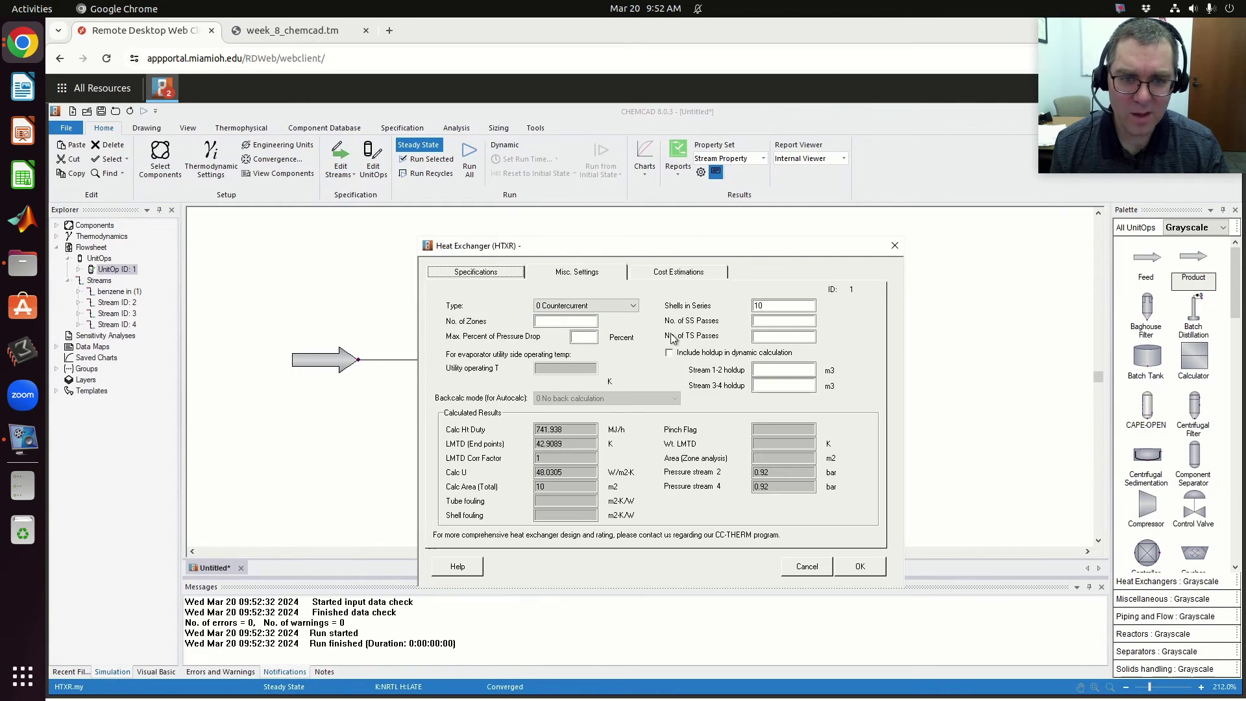
click(753, 322)
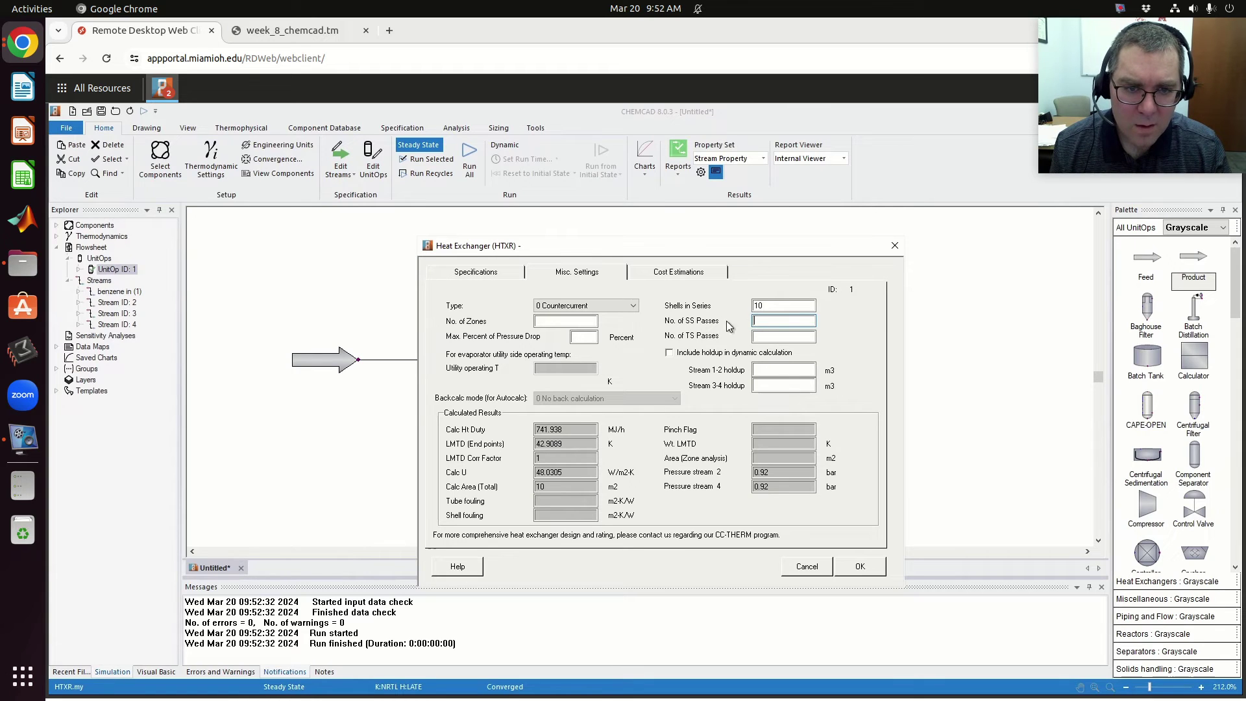
text(10)
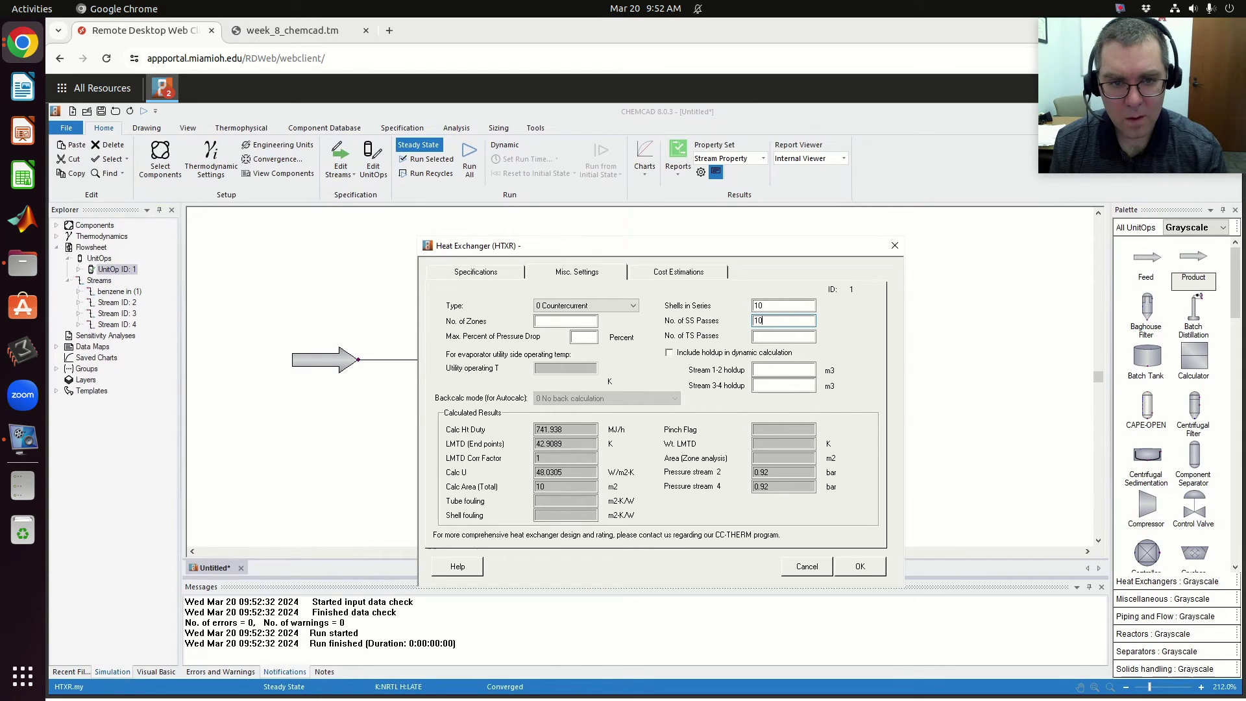
Rerun with 10 passes and view the $85324.3 purchase and $170649 installed costs.
click(855, 562)
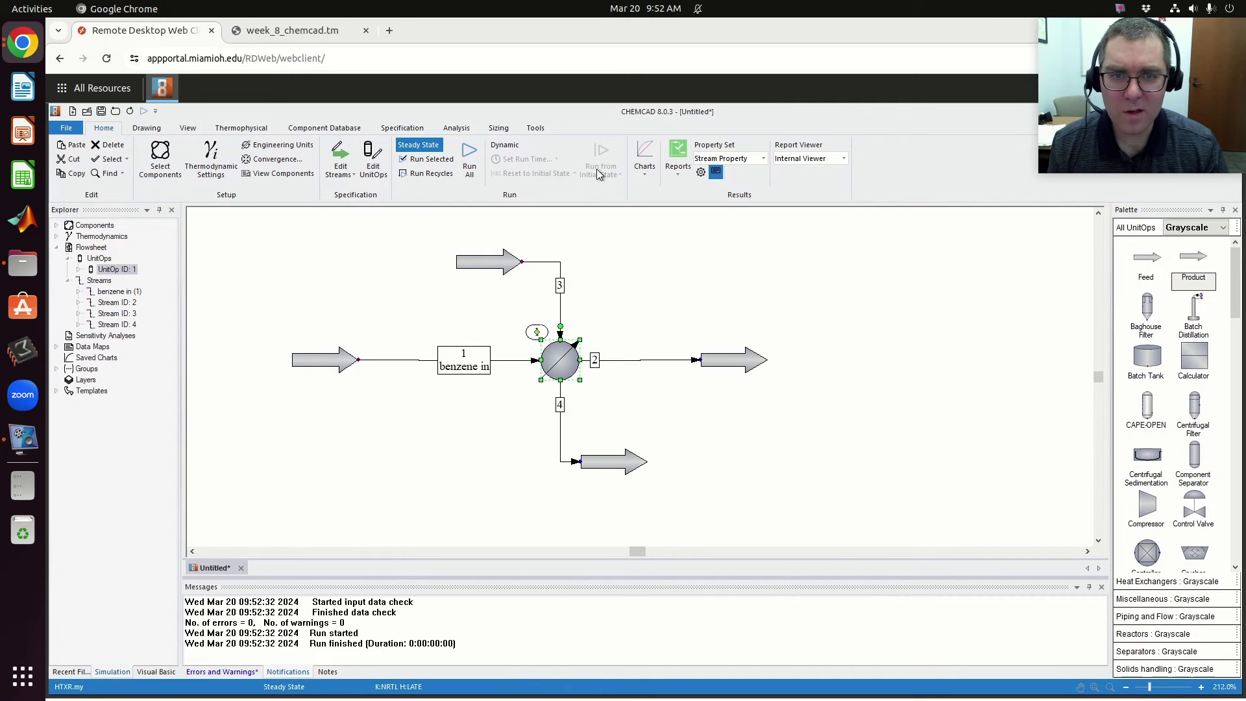
click(471, 154)
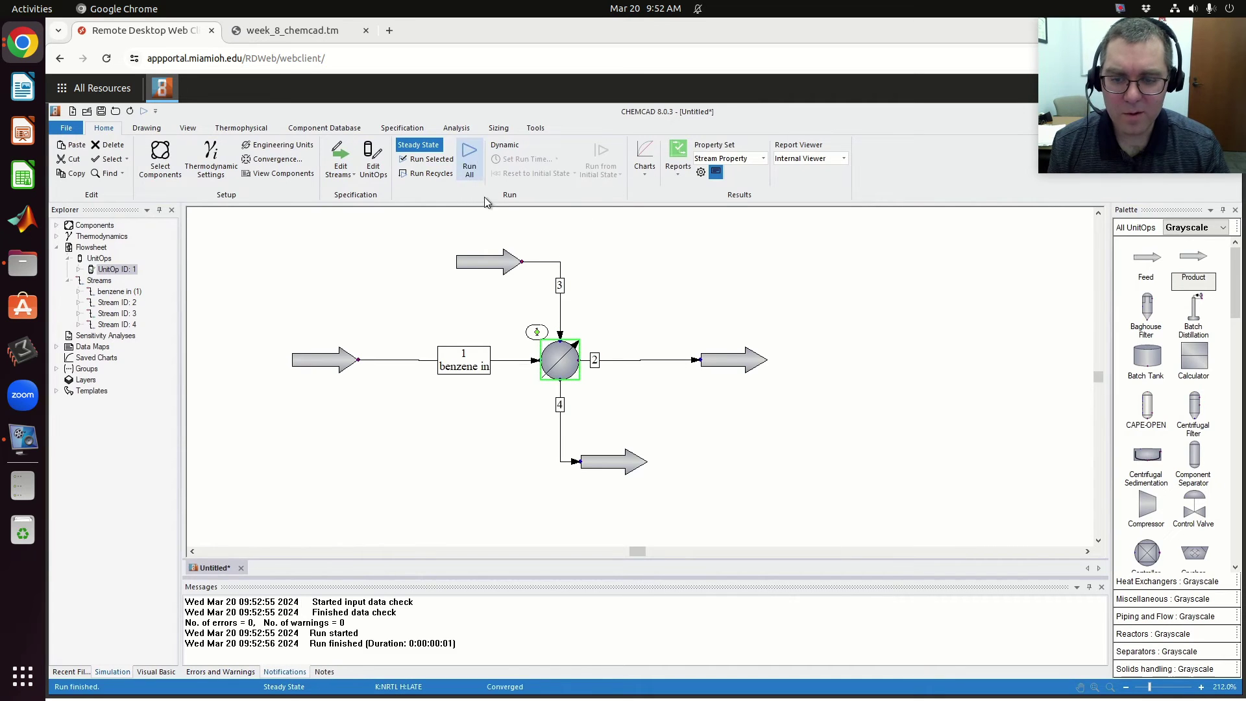
double_click(562, 357)
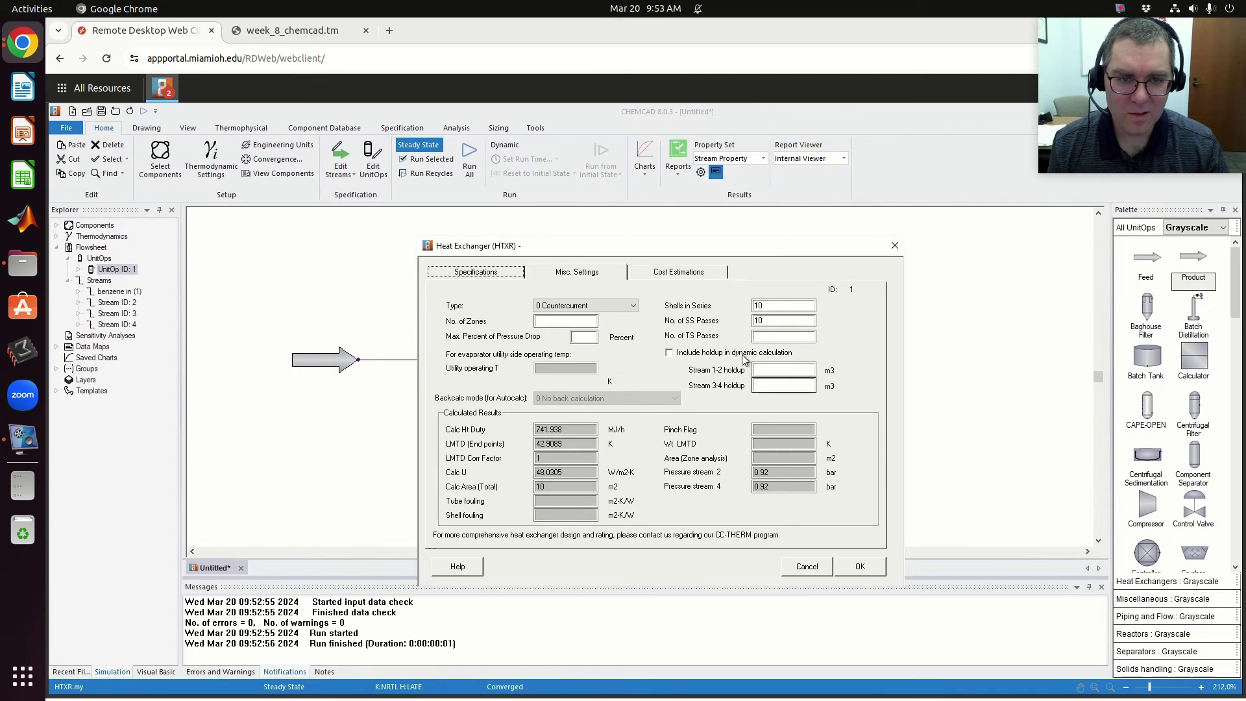
click(676, 272)
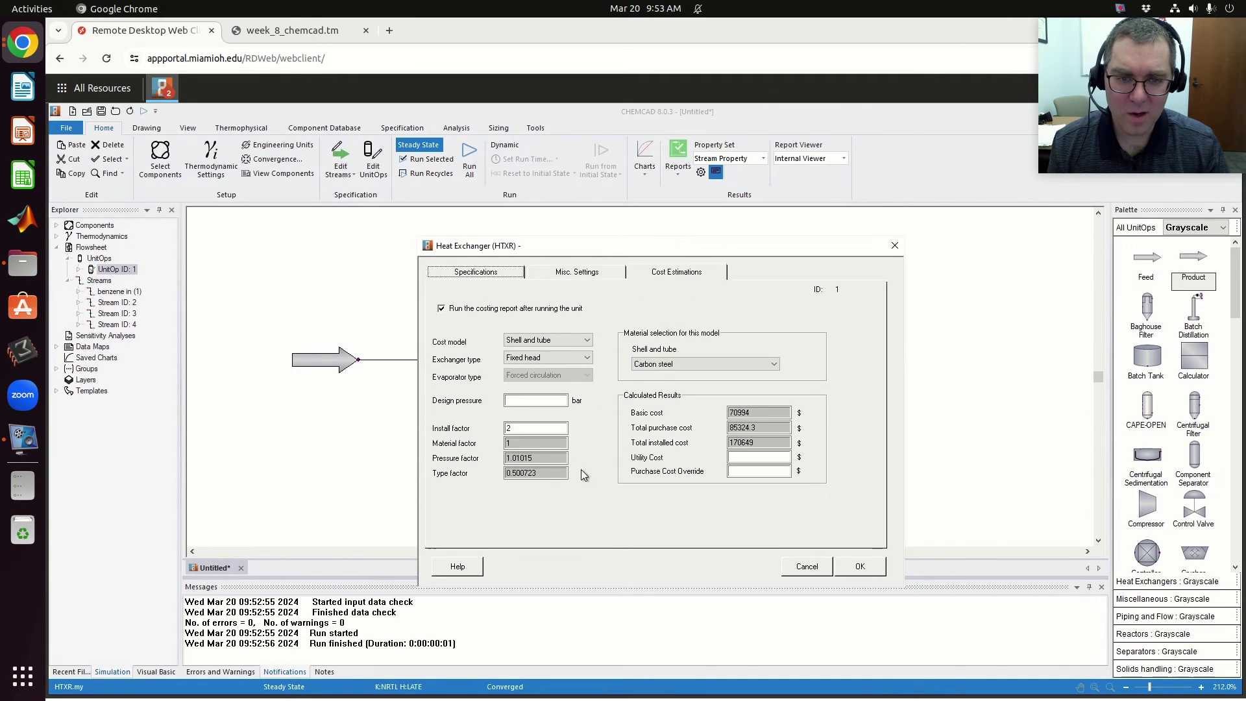
Keep the Shell and tube cost model with the costing report after each run enabled.
click(566, 340)
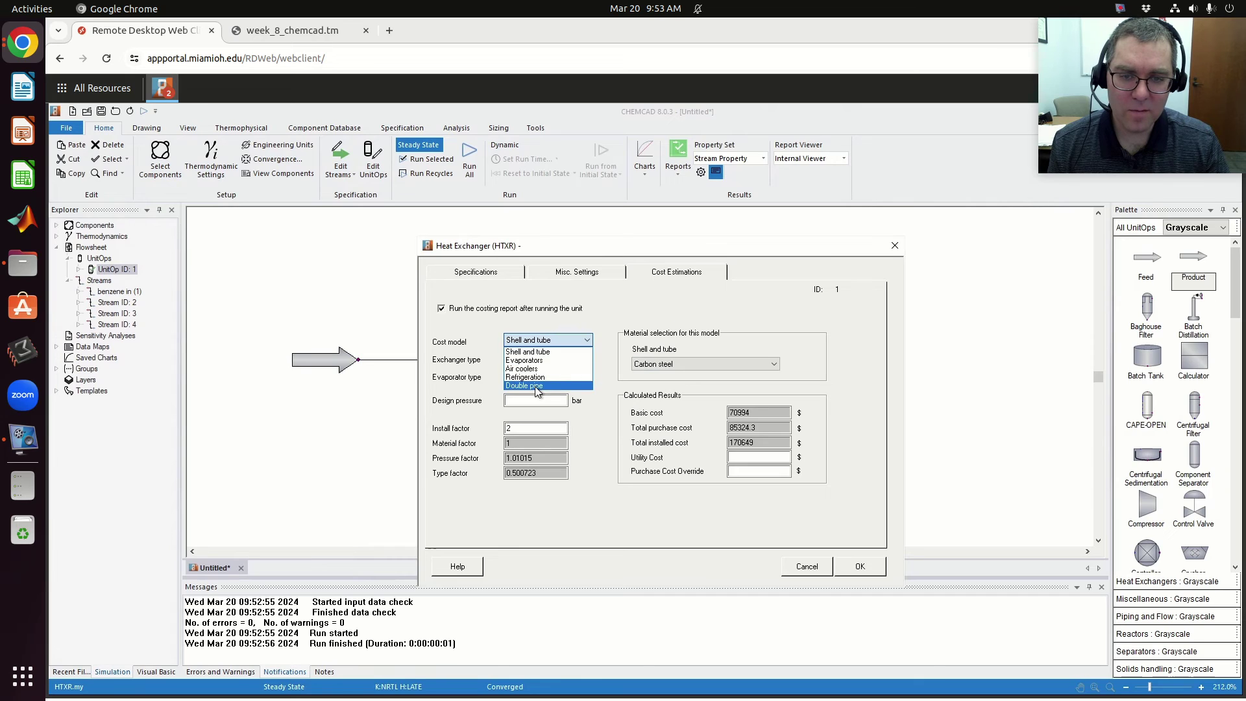
click(525, 385)
click(583, 310)
click(563, 340)
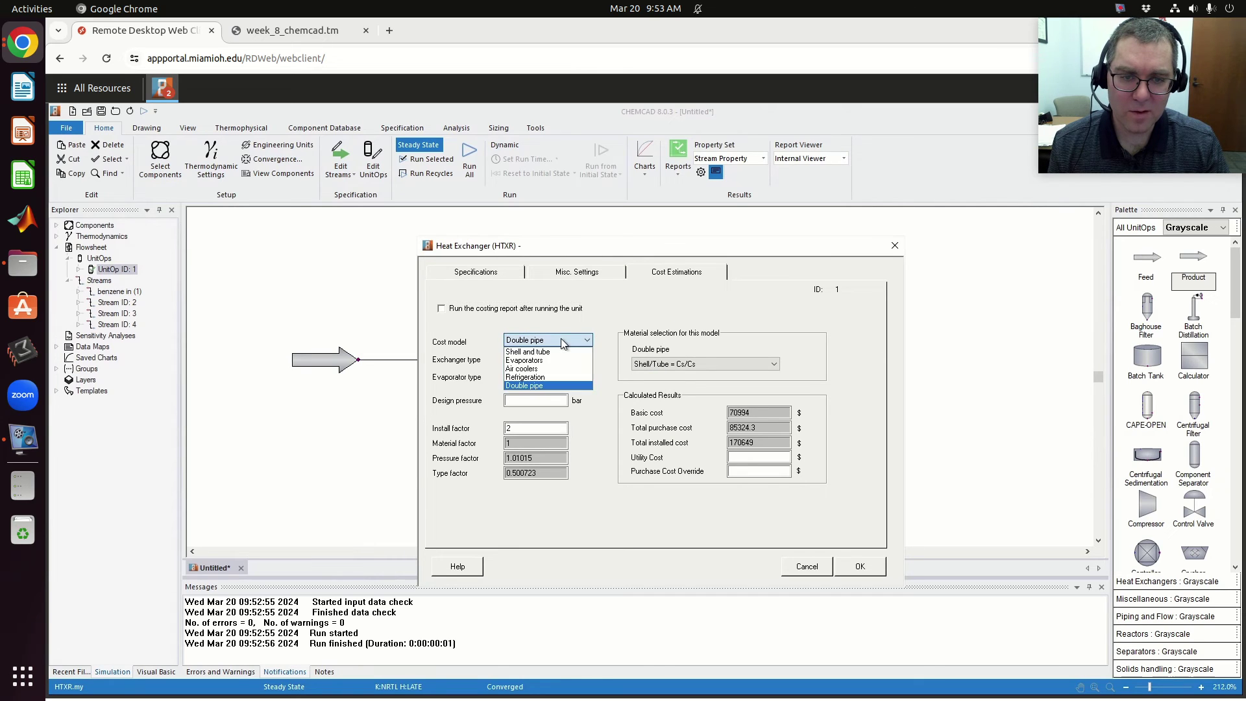
click(552, 351)
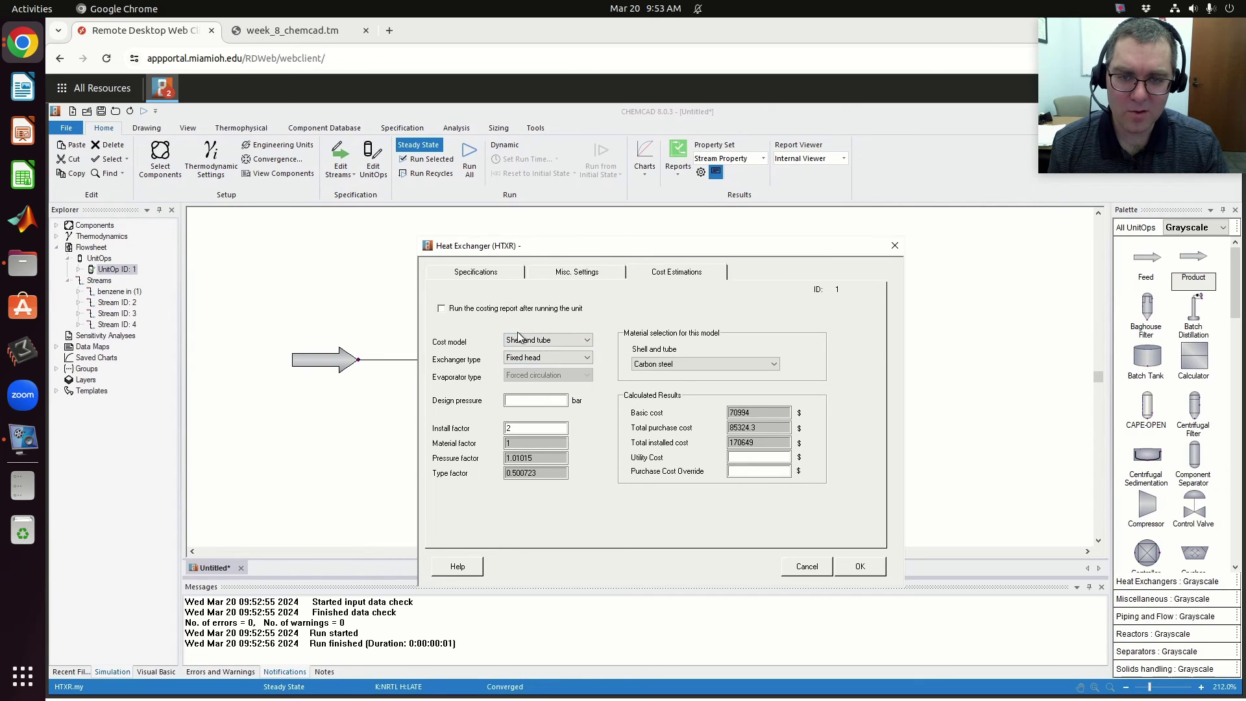
click(452, 308)
click(860, 566)
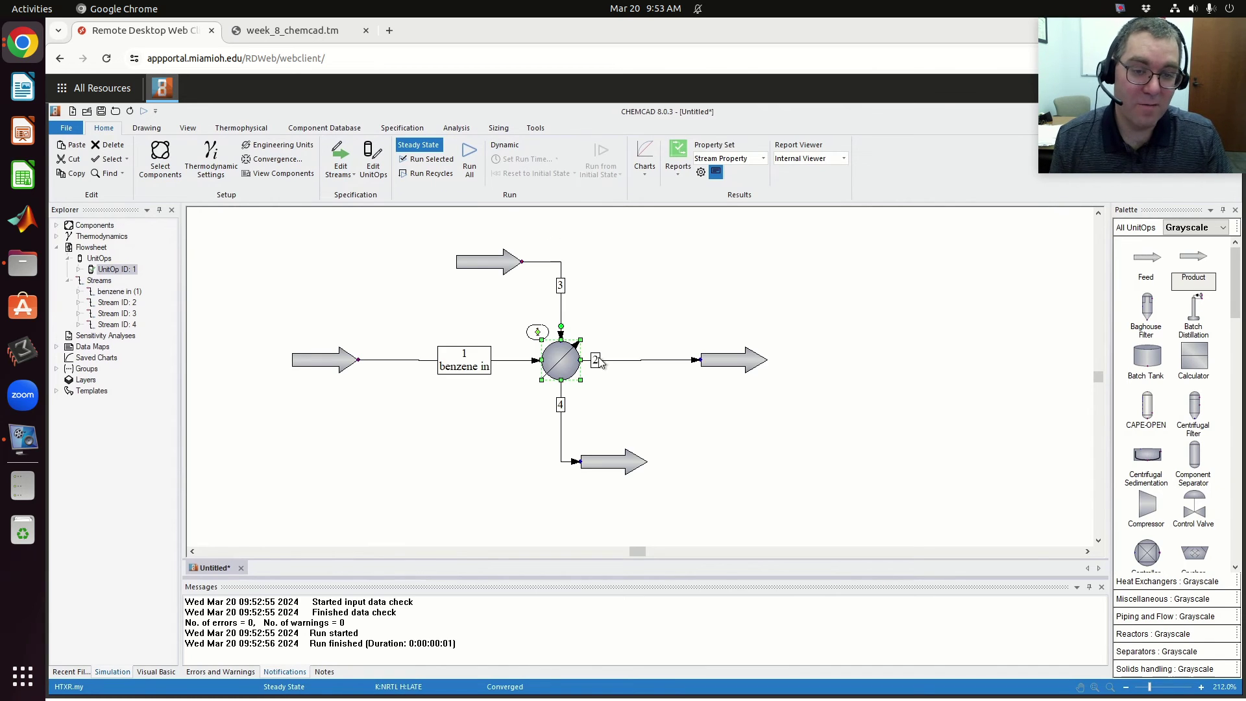
mouse_move(557, 360)
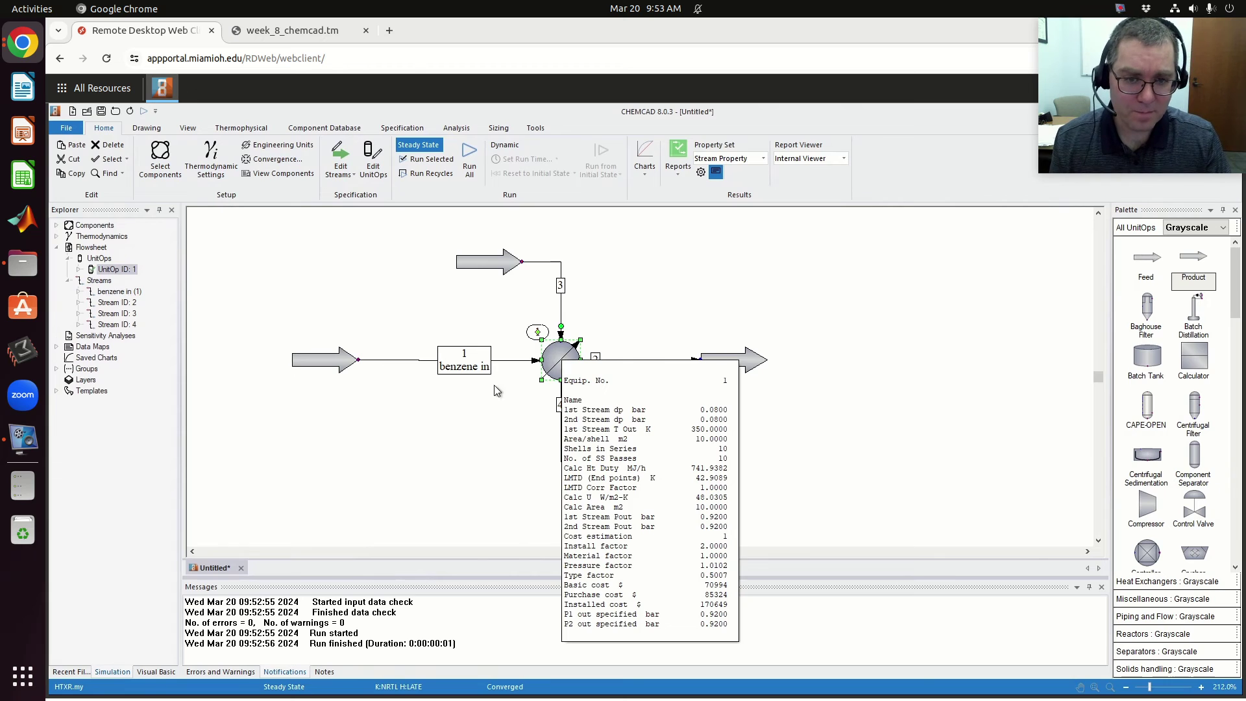
double_click(566, 344)
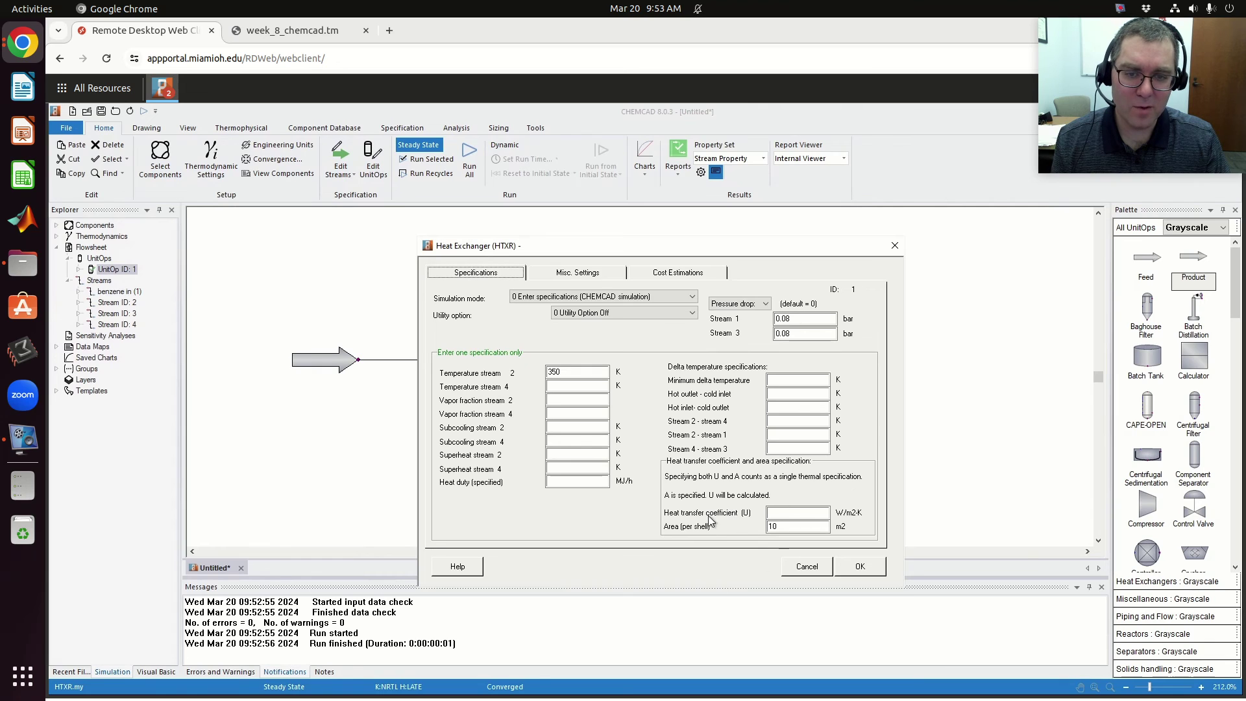
click(677, 273)
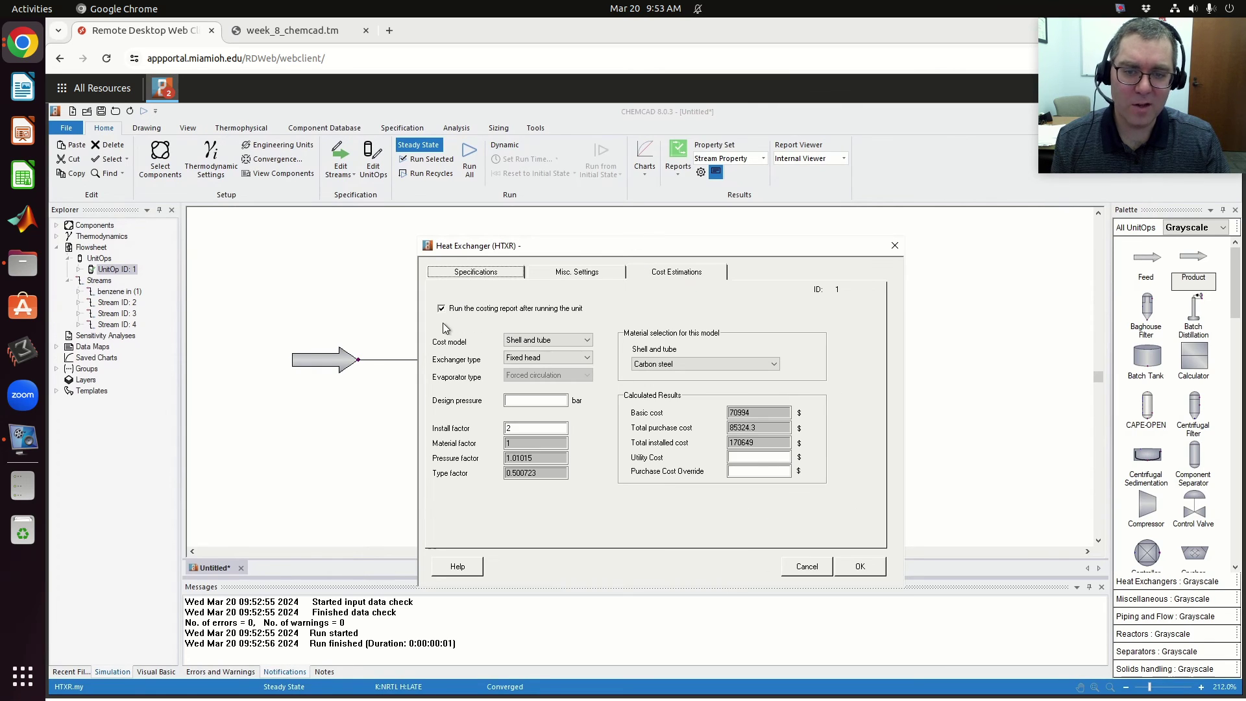
click(442, 308)
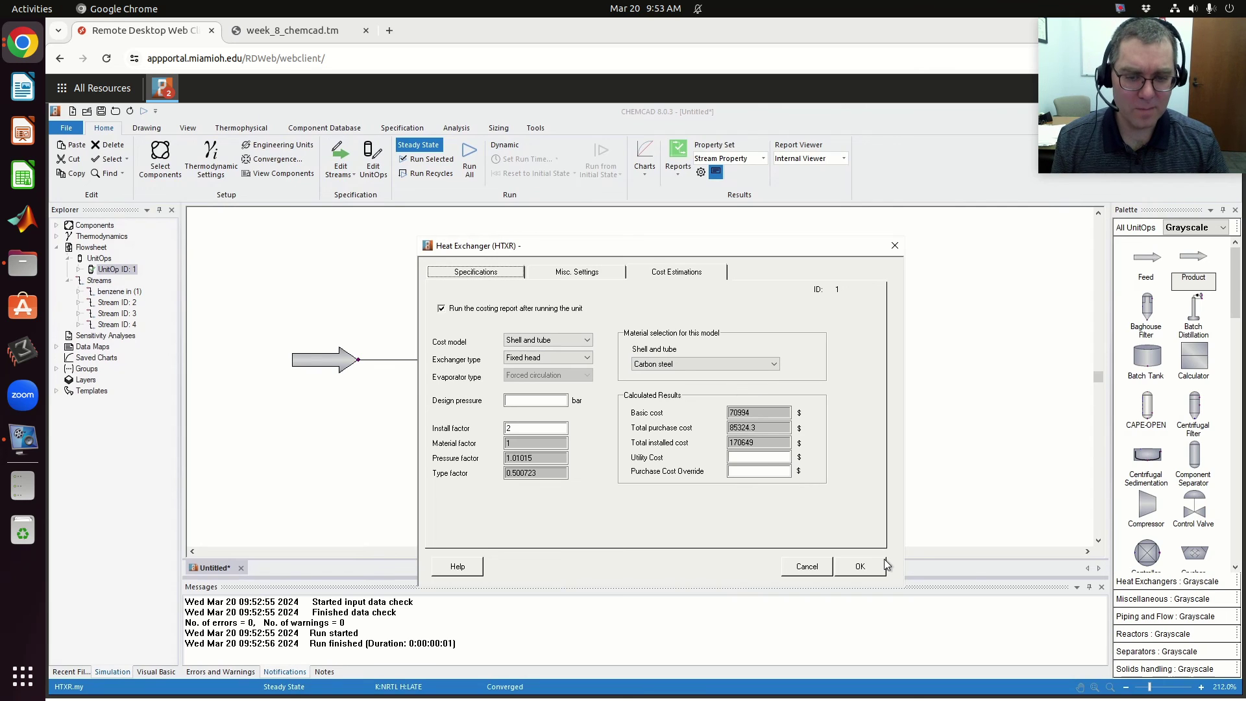
click(564, 274)
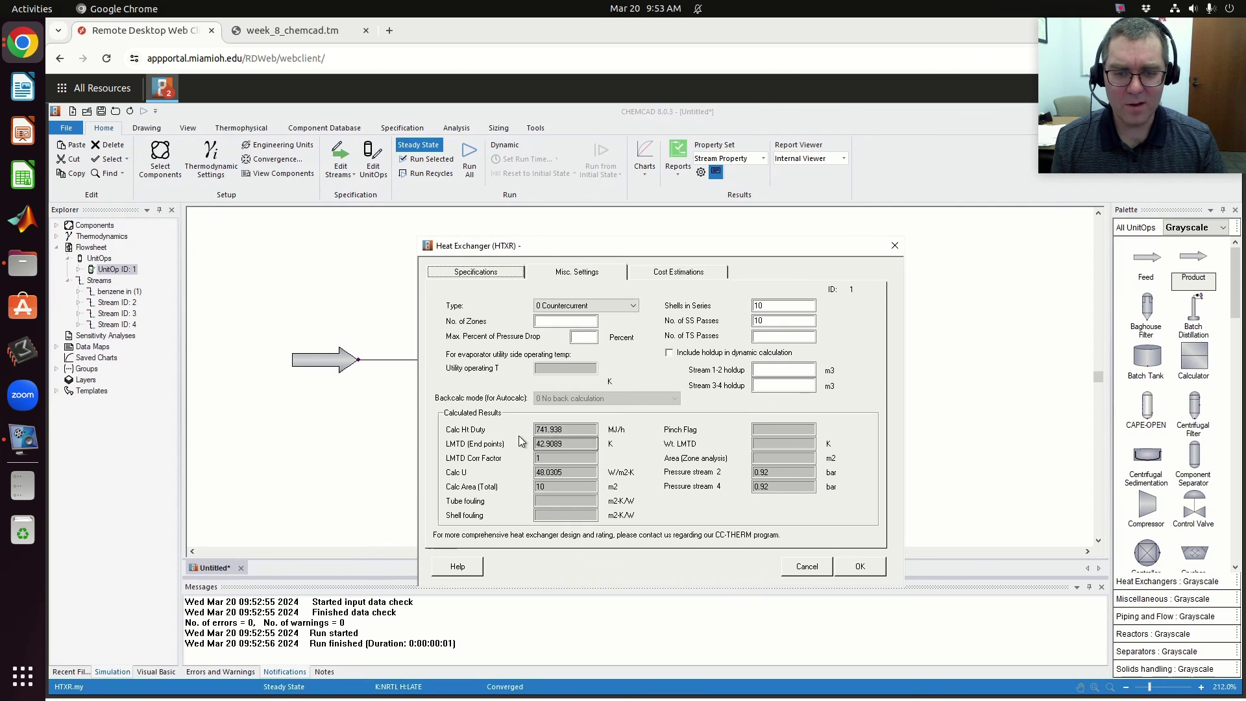
click(480, 273)
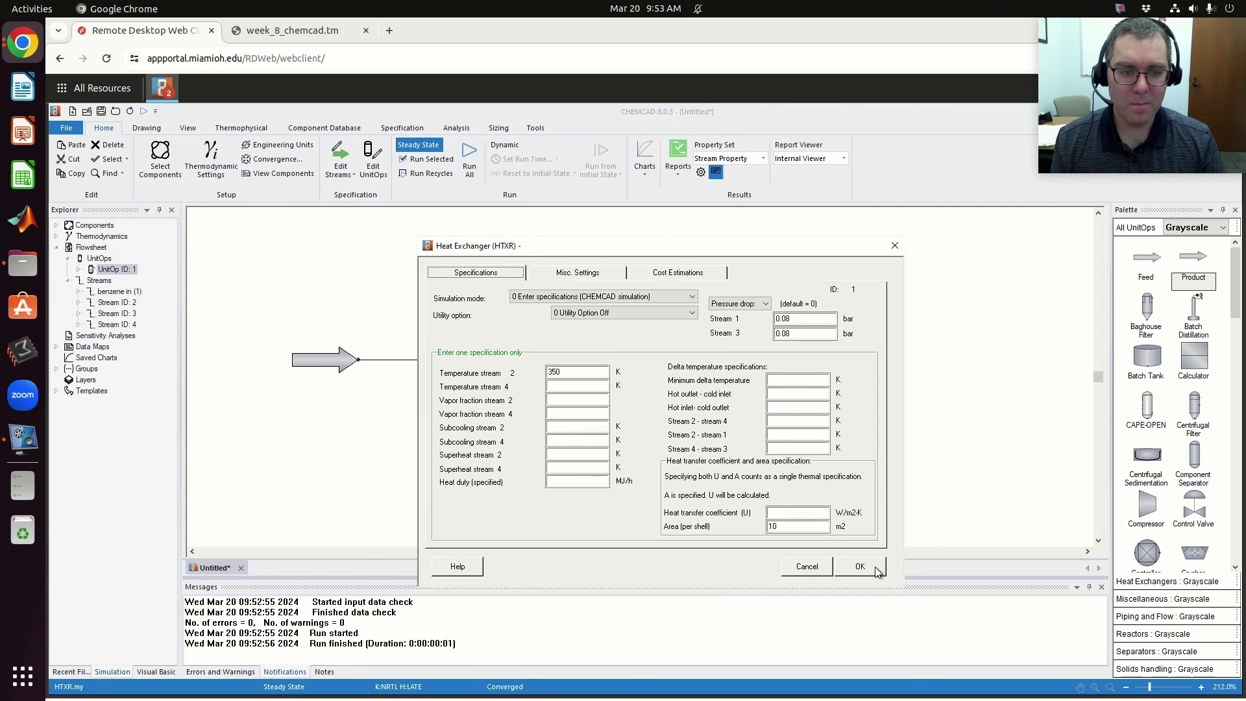
click(875, 567)
click(1115, 7)
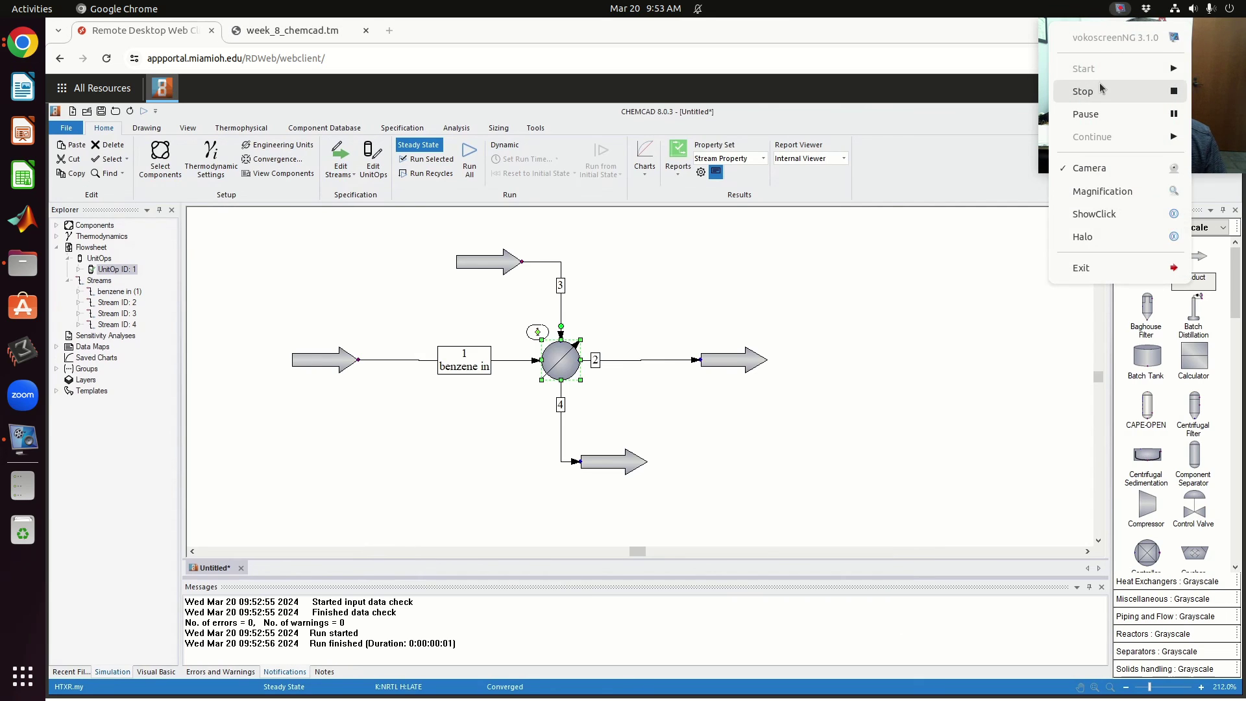